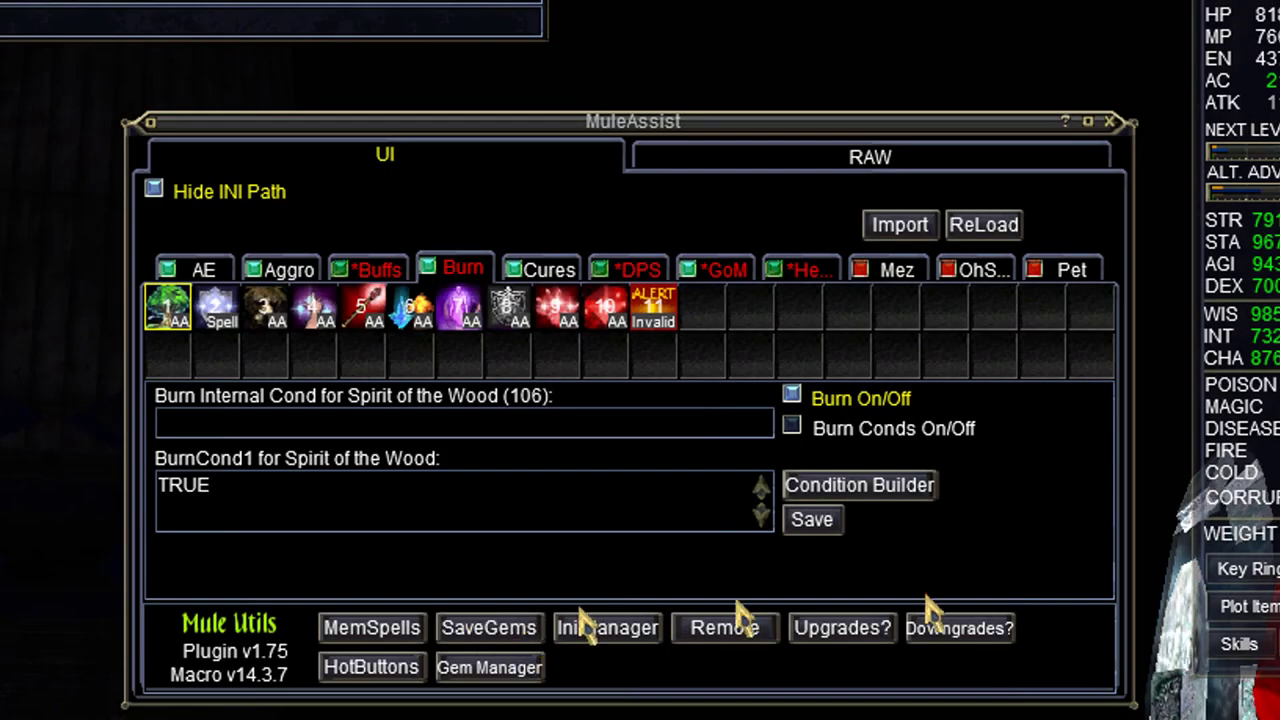
Put Frostweave Aura in Buffs slot 4 and add Shieldstone Blessing from the HP Buffs spells.
click(636, 268)
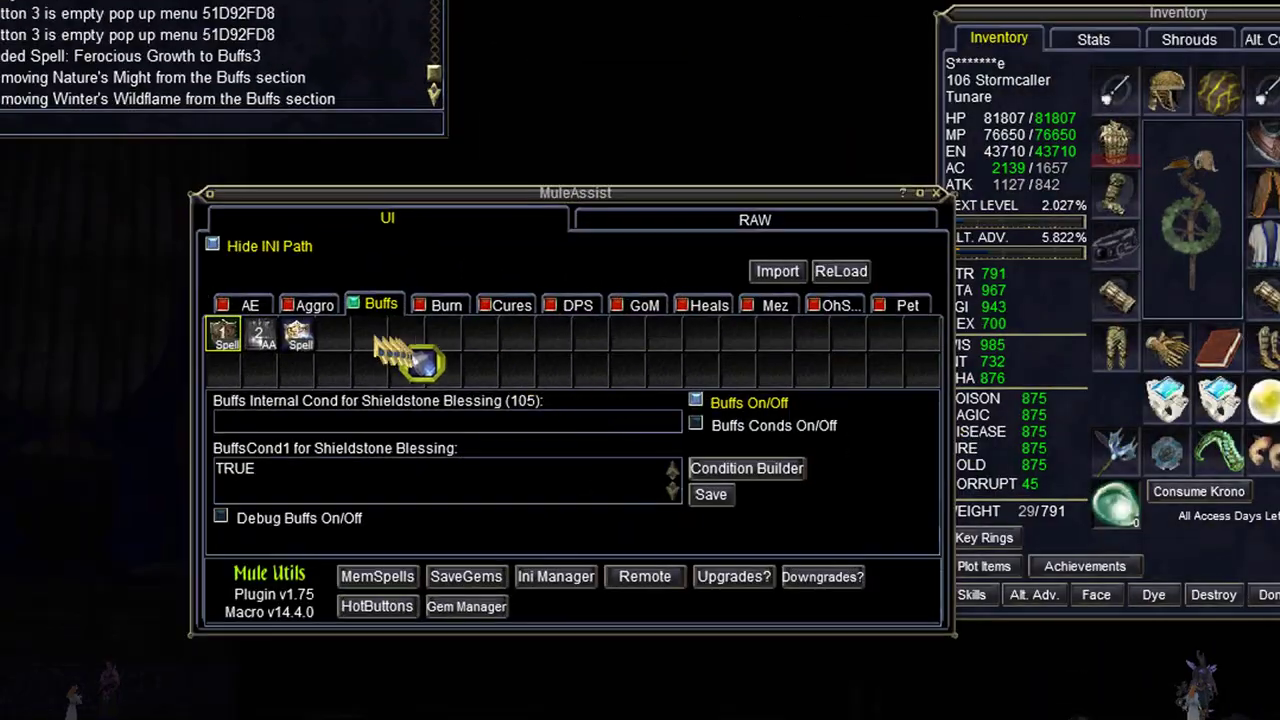
click(337, 335)
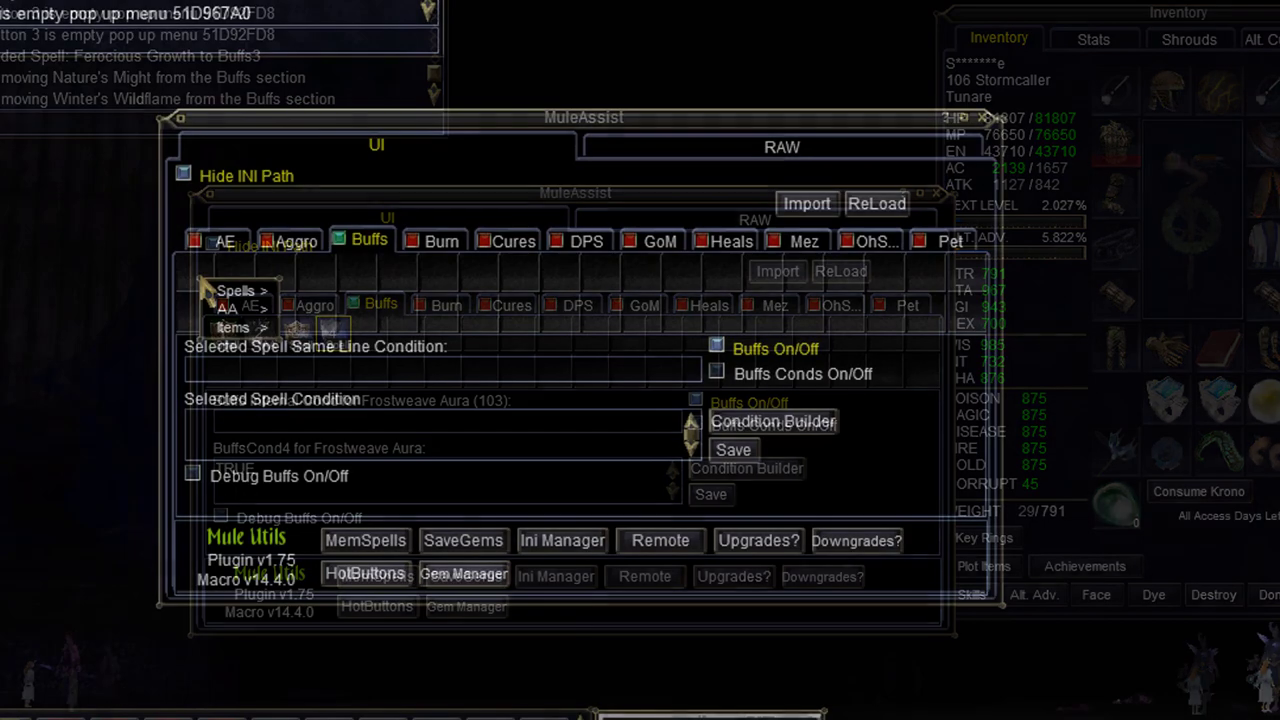
mouse_move(250, 290)
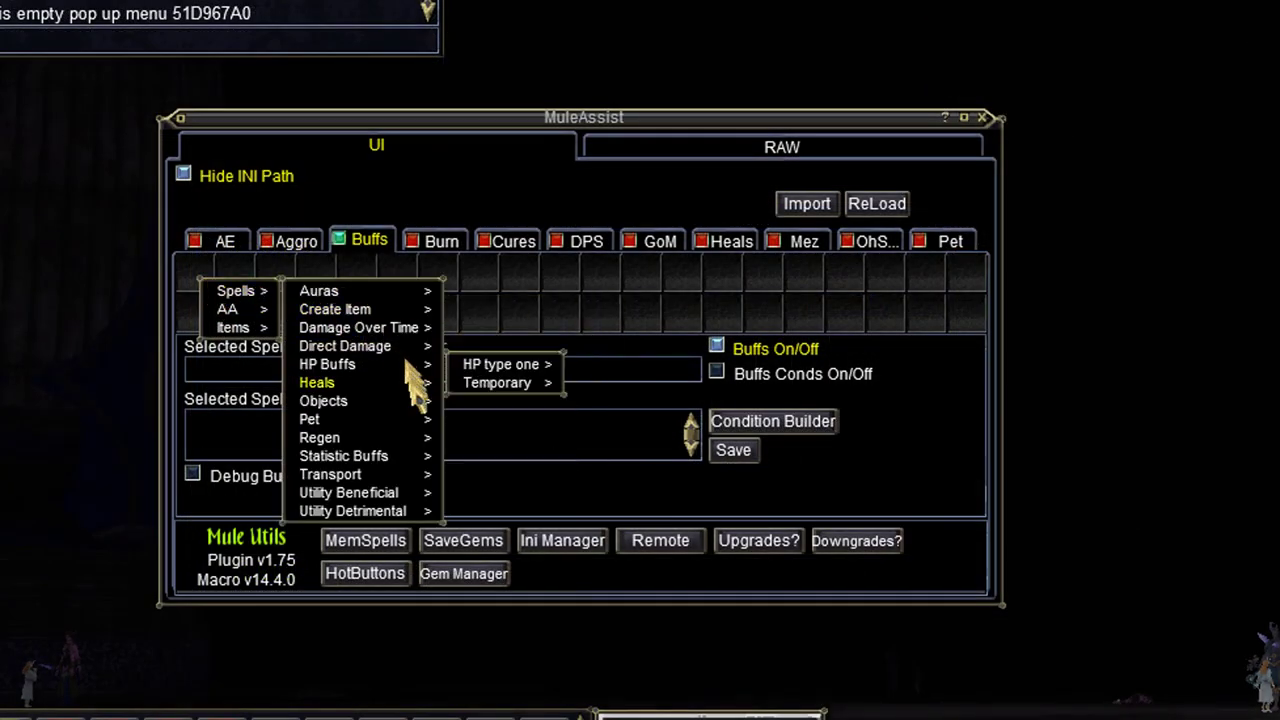
mouse_move(420, 368)
mouse_move(548, 362)
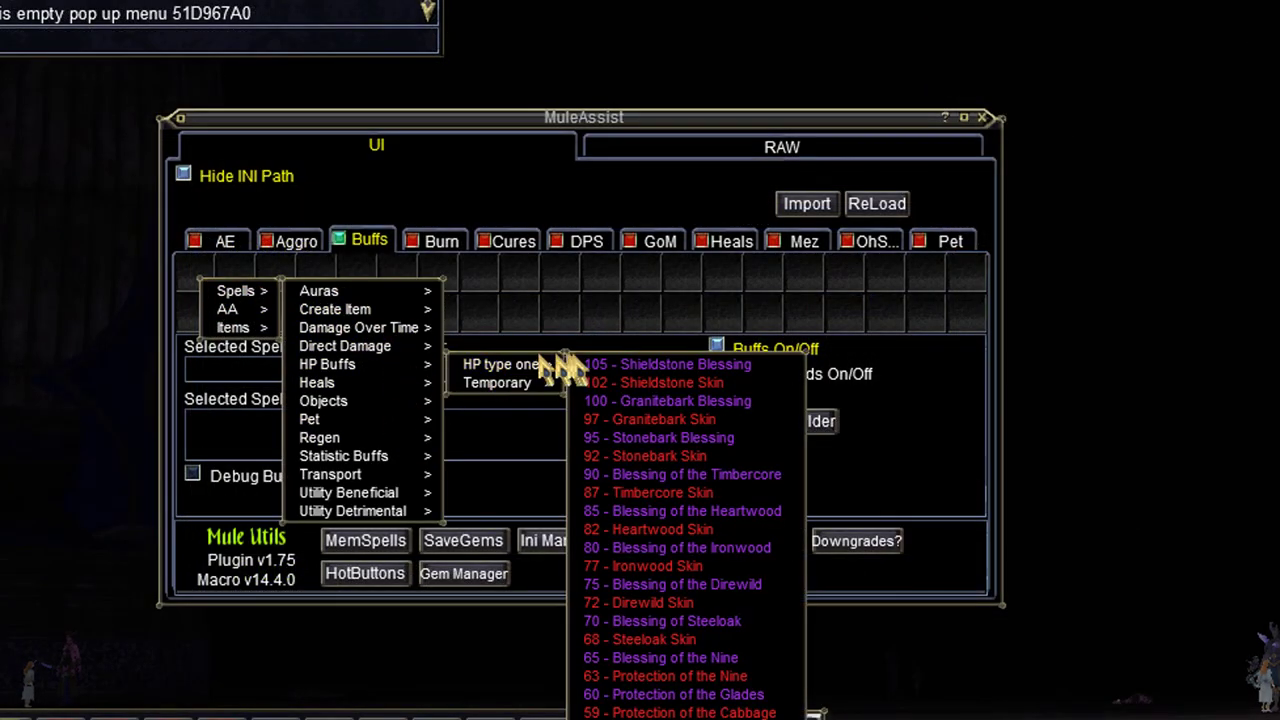
click(677, 366)
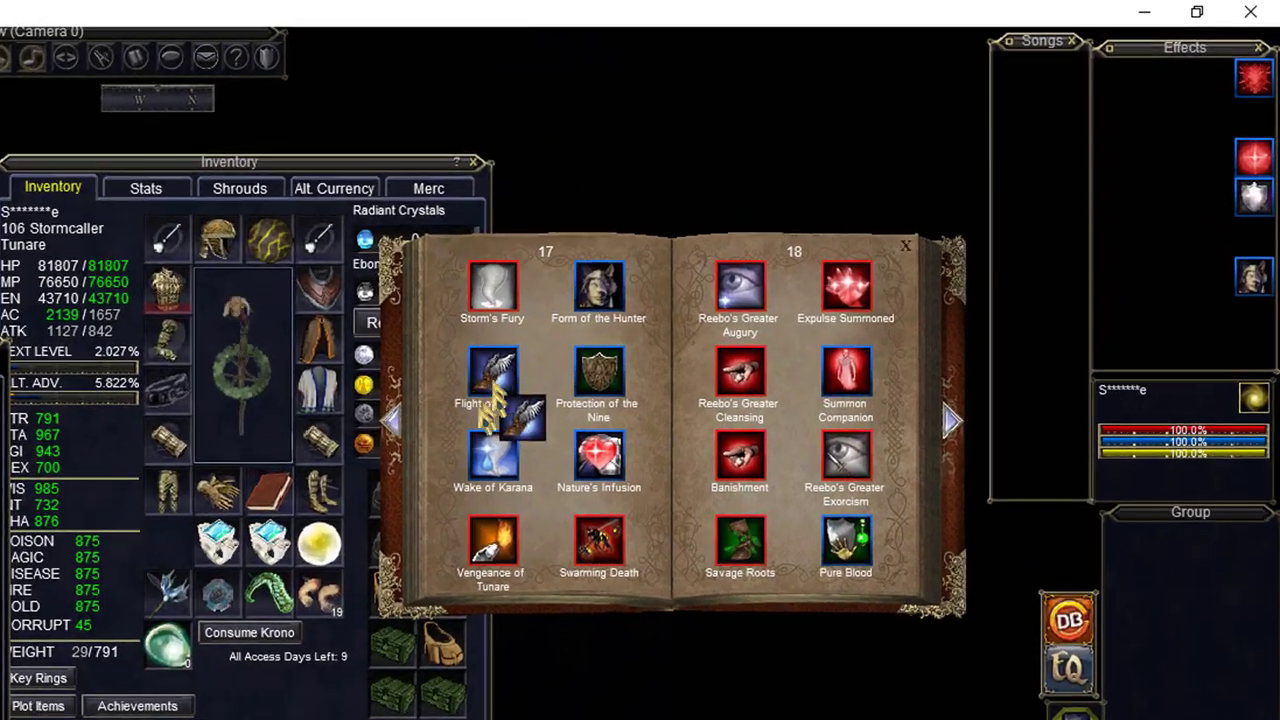
Place Flight of Eagles in Buffs slot 5, Disarm in DPS slot 16 and Jugular Slice in slot 17.
click(267, 443)
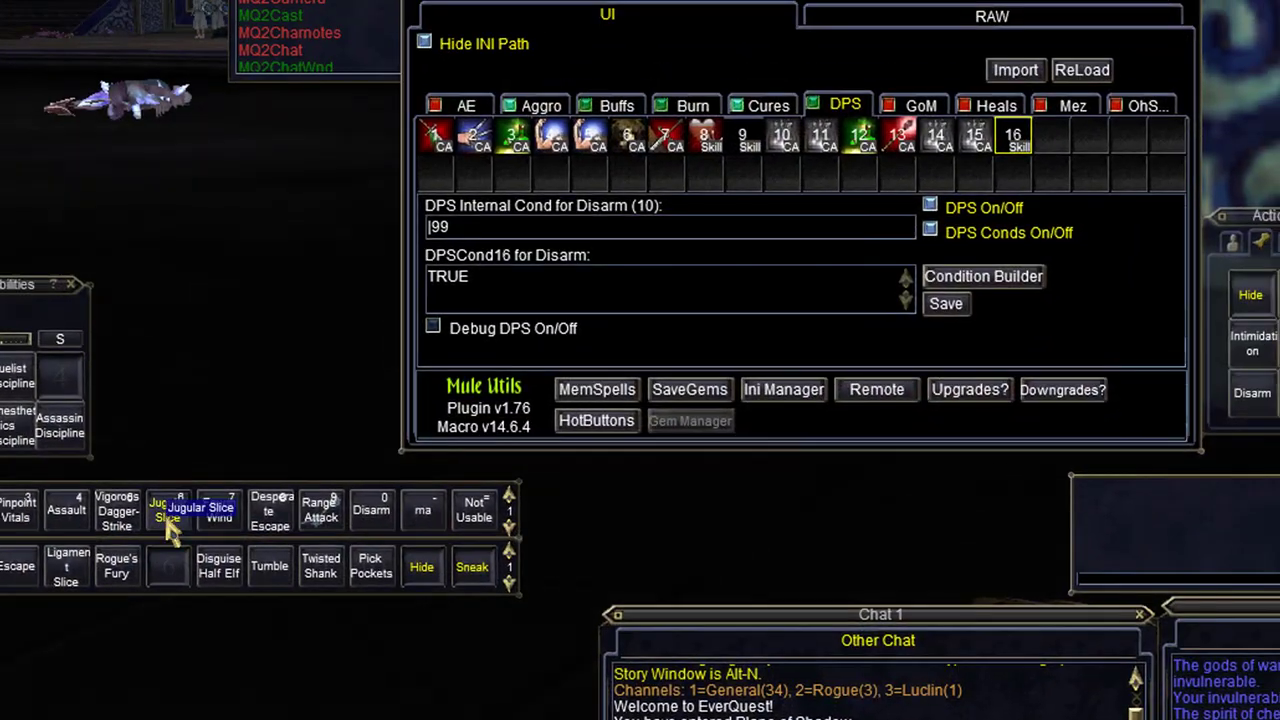
click(166, 516)
click(1054, 137)
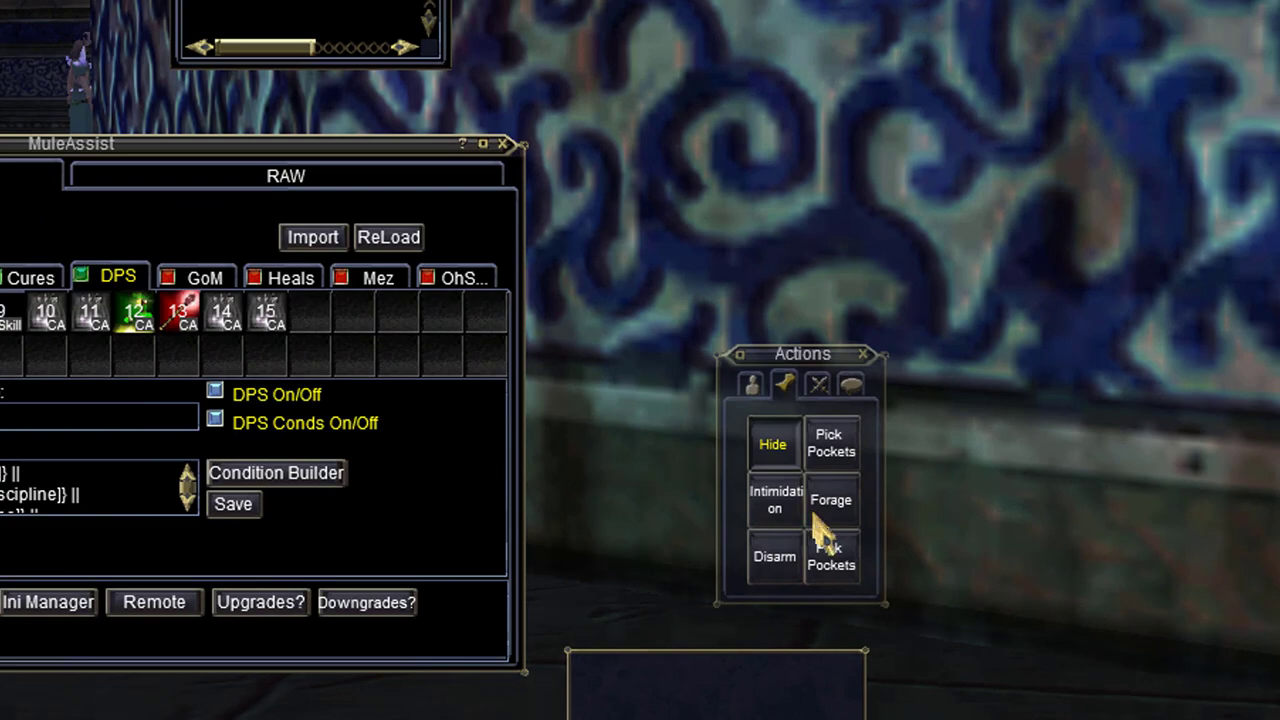
click(790, 562)
click(310, 312)
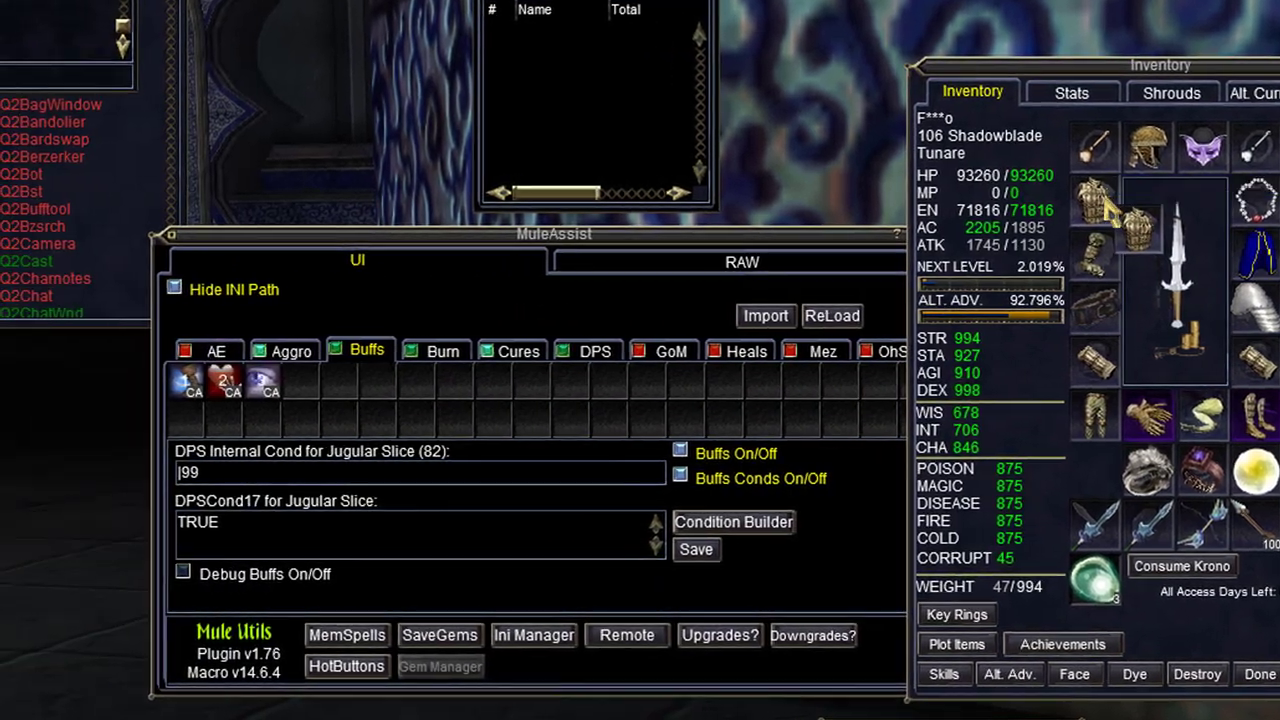
Put the Castaway Coat of the Assassin in Buffs slot 4 and look up Improved Twincast on Lucy.
click(309, 388)
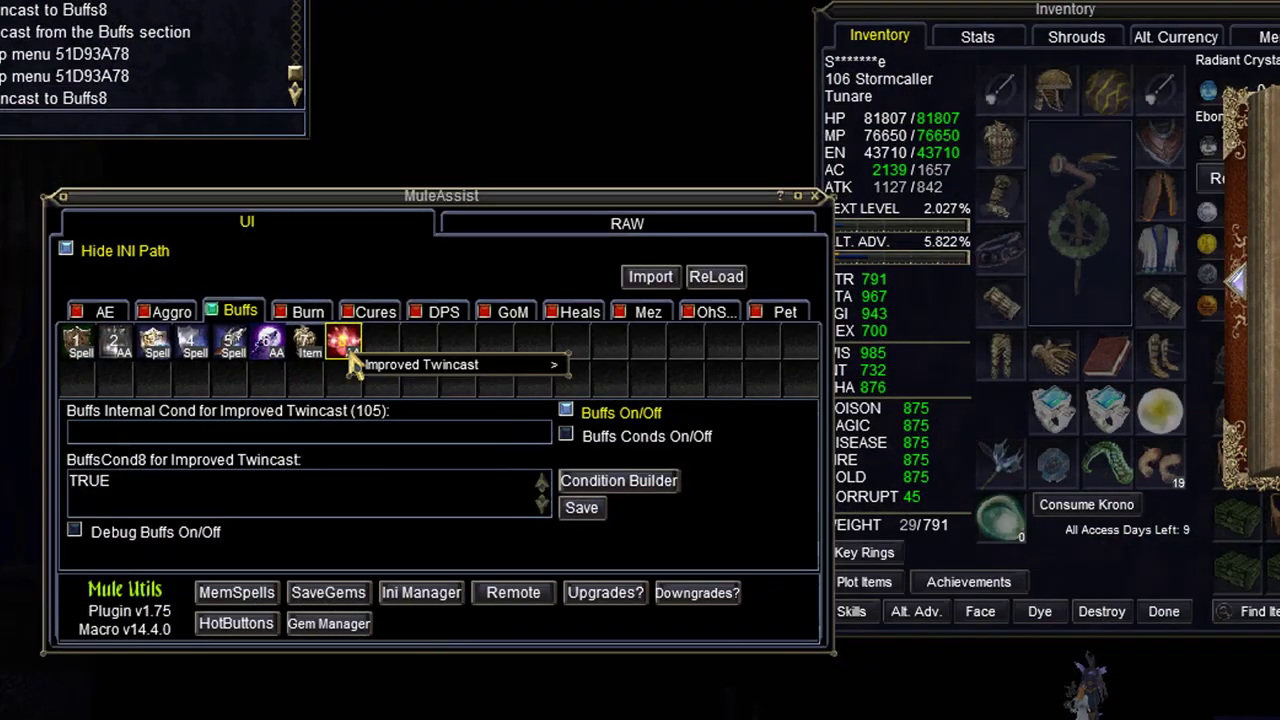
mouse_move(386, 366)
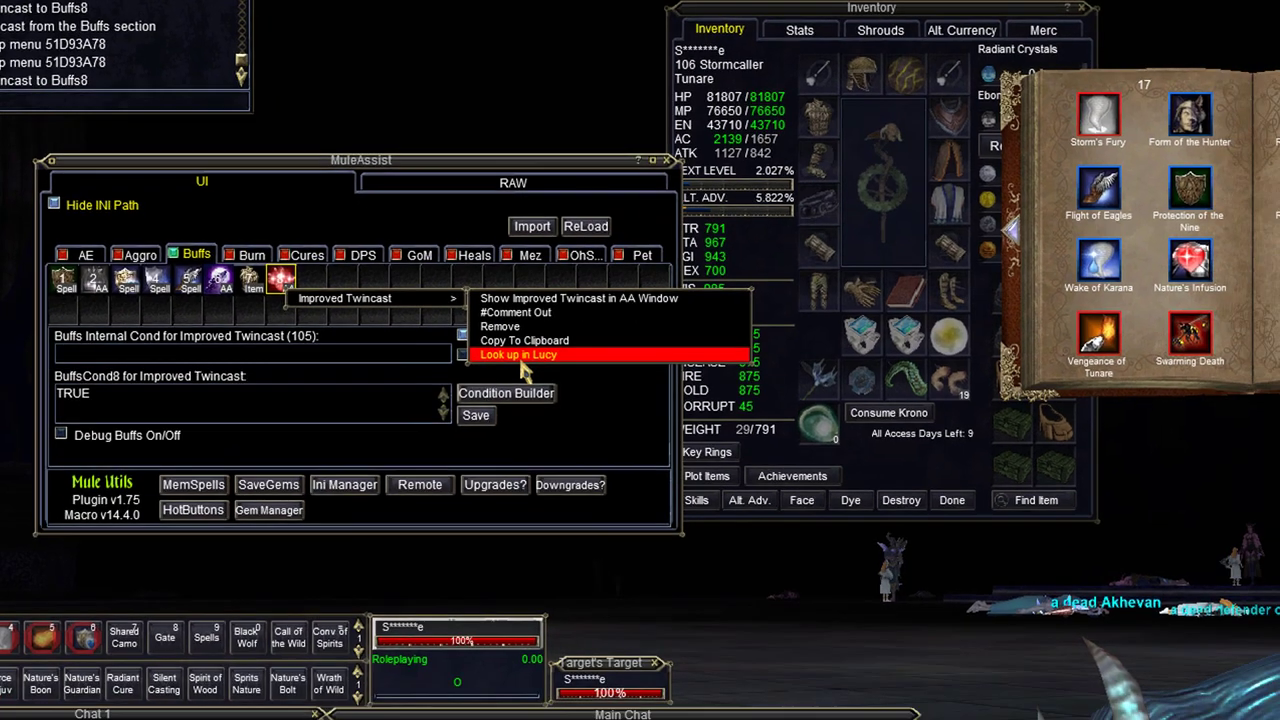
click(640, 435)
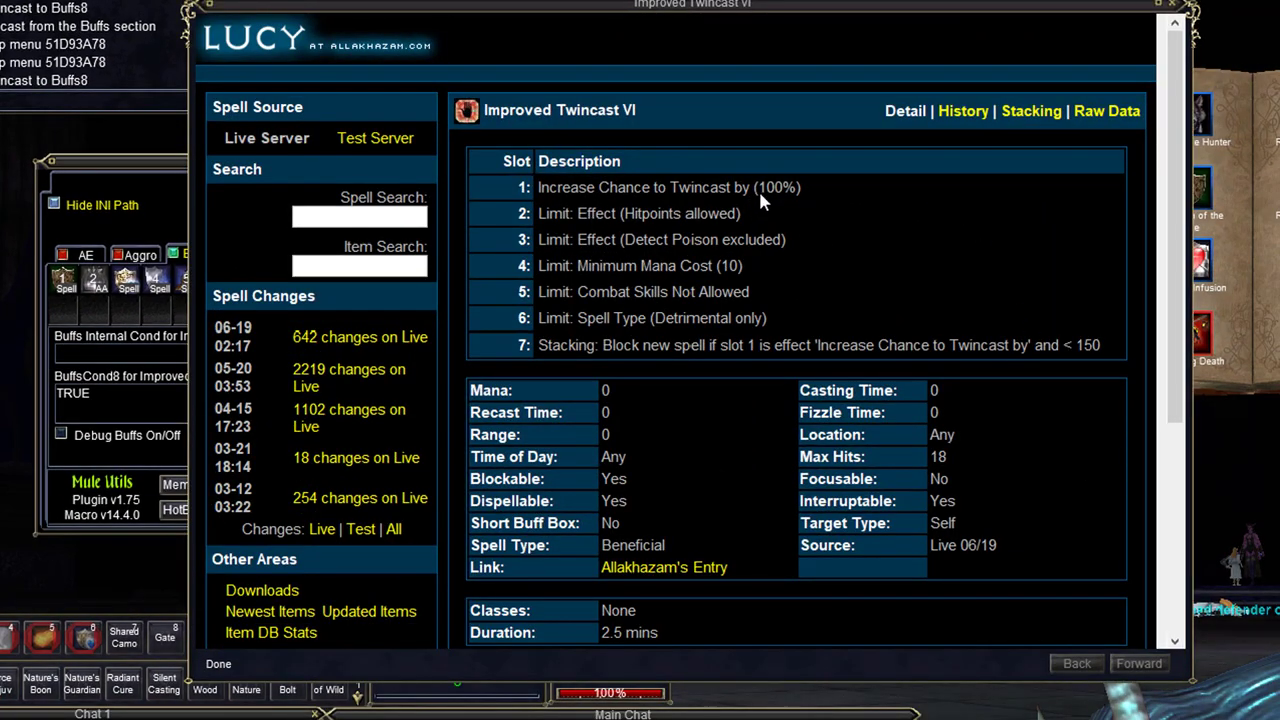
scroll(790, 205, down, 5)
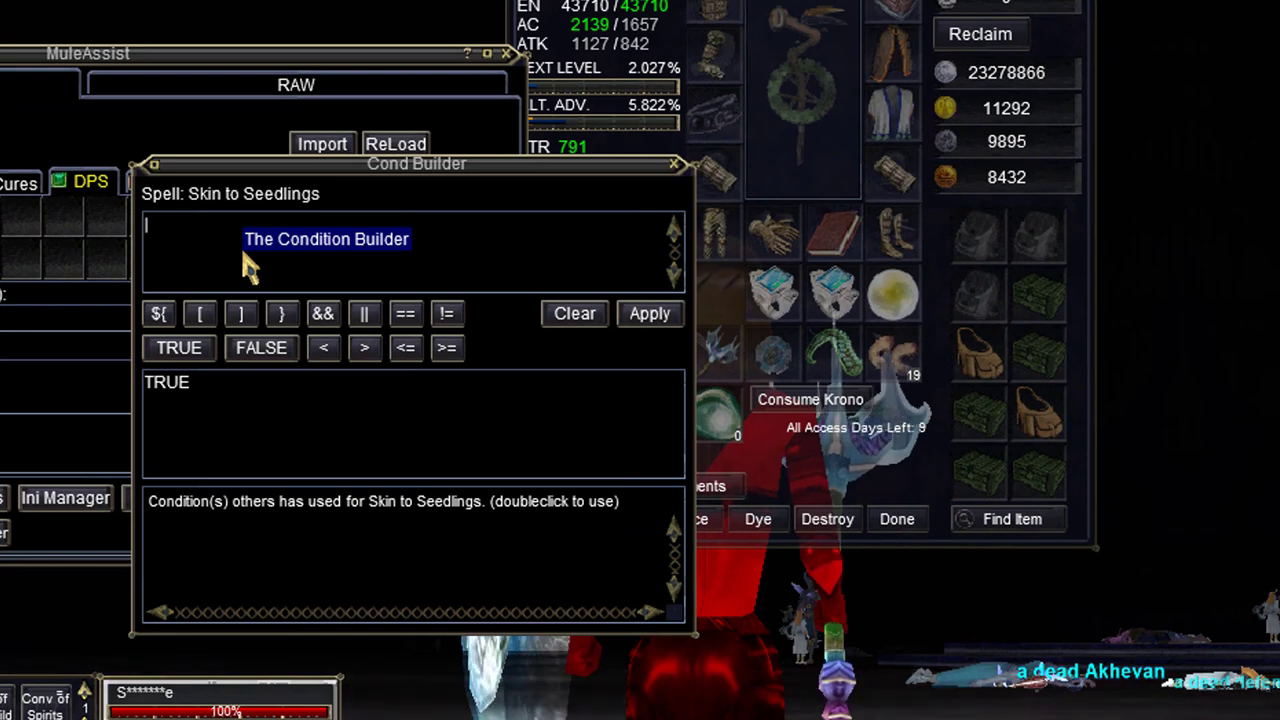
Insert ${Me. into the Skin to Seedlings condition and restore the collapsed MuleAssist window.
right_click(198, 246)
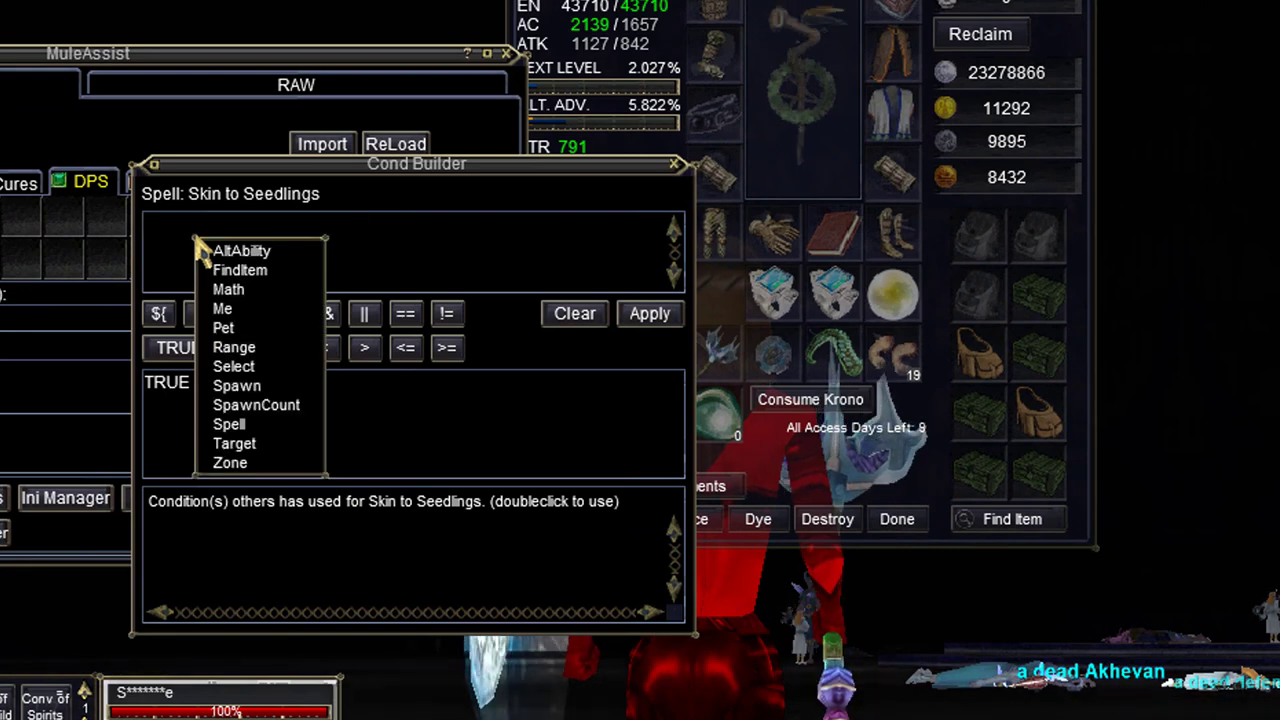
click(240, 311)
mouse_move(284, 338)
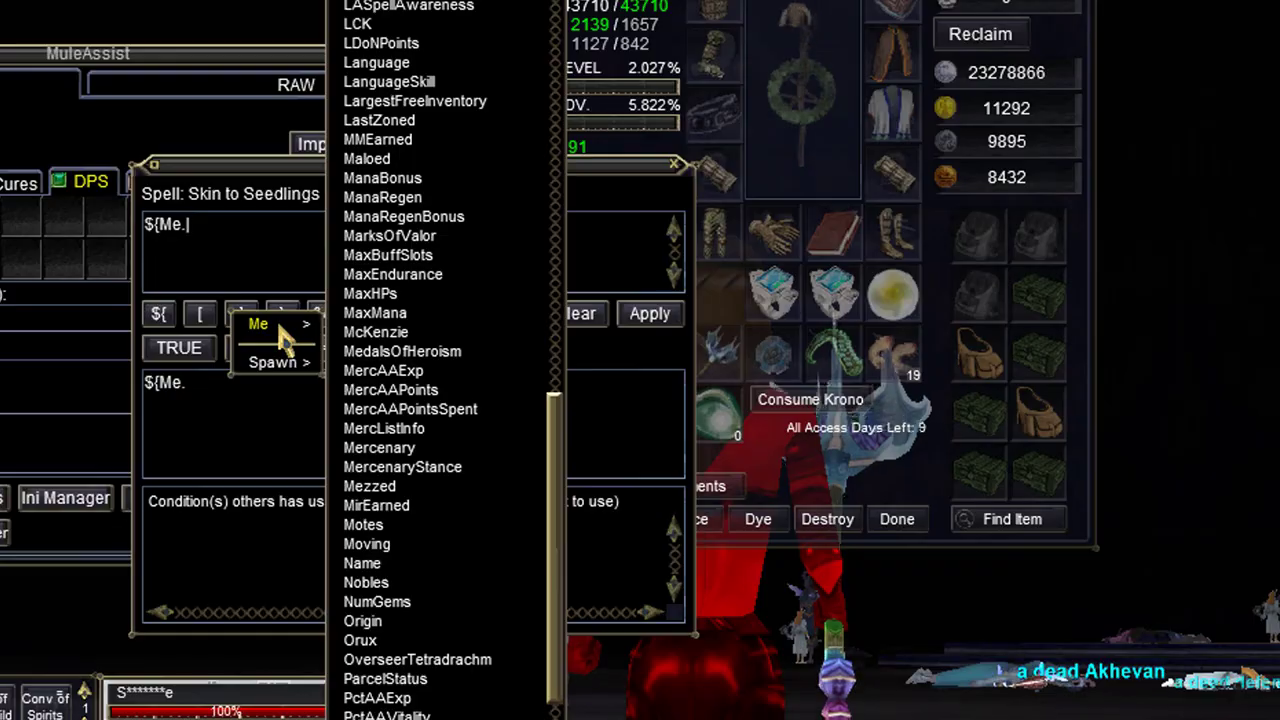
scroll(451, 423, down, 4)
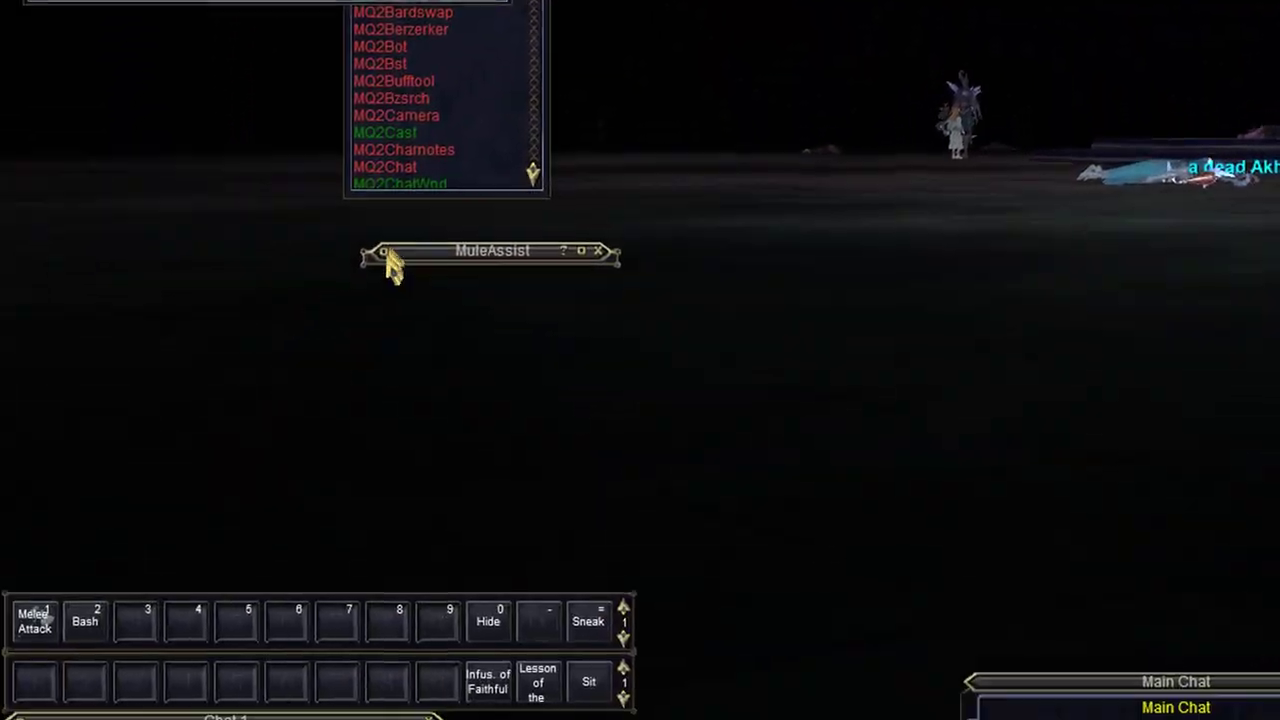
double_click(250, 372)
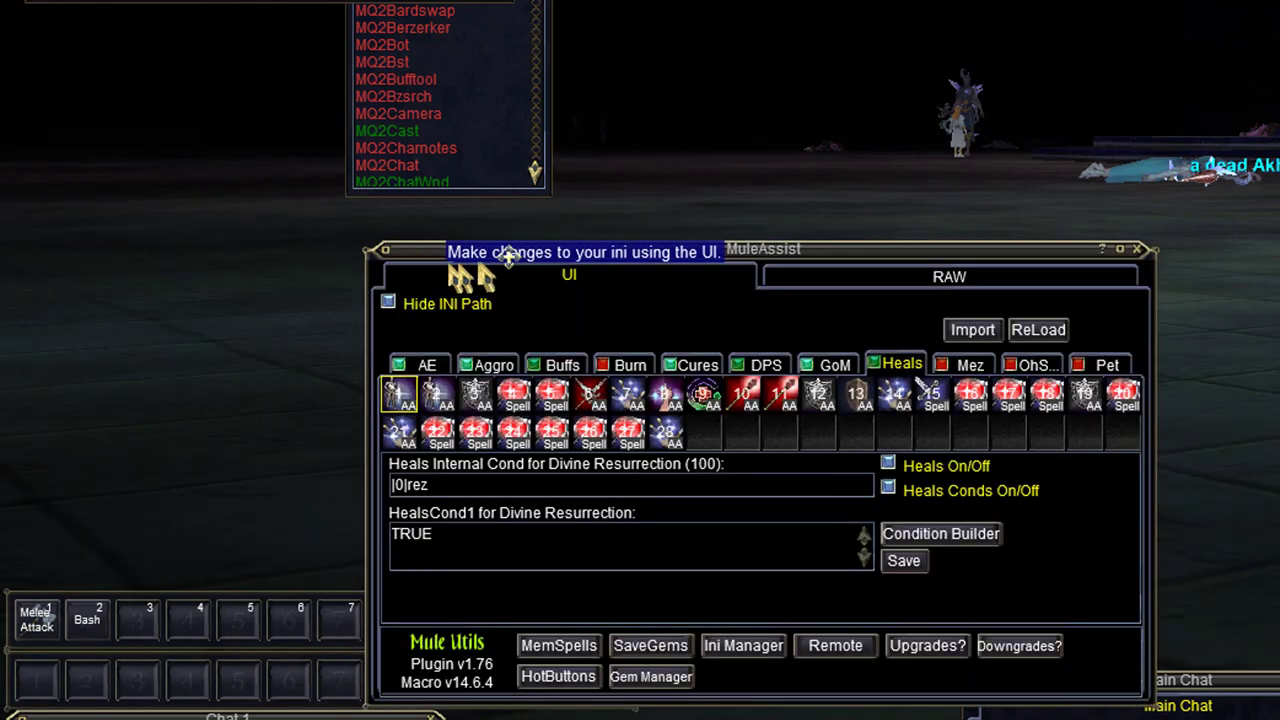
Move MuleAssist aside, open Remote under Mule Utils, and position Remote Control above the hotbars.
drag(604, 248, 838, 18)
click(1030, 380)
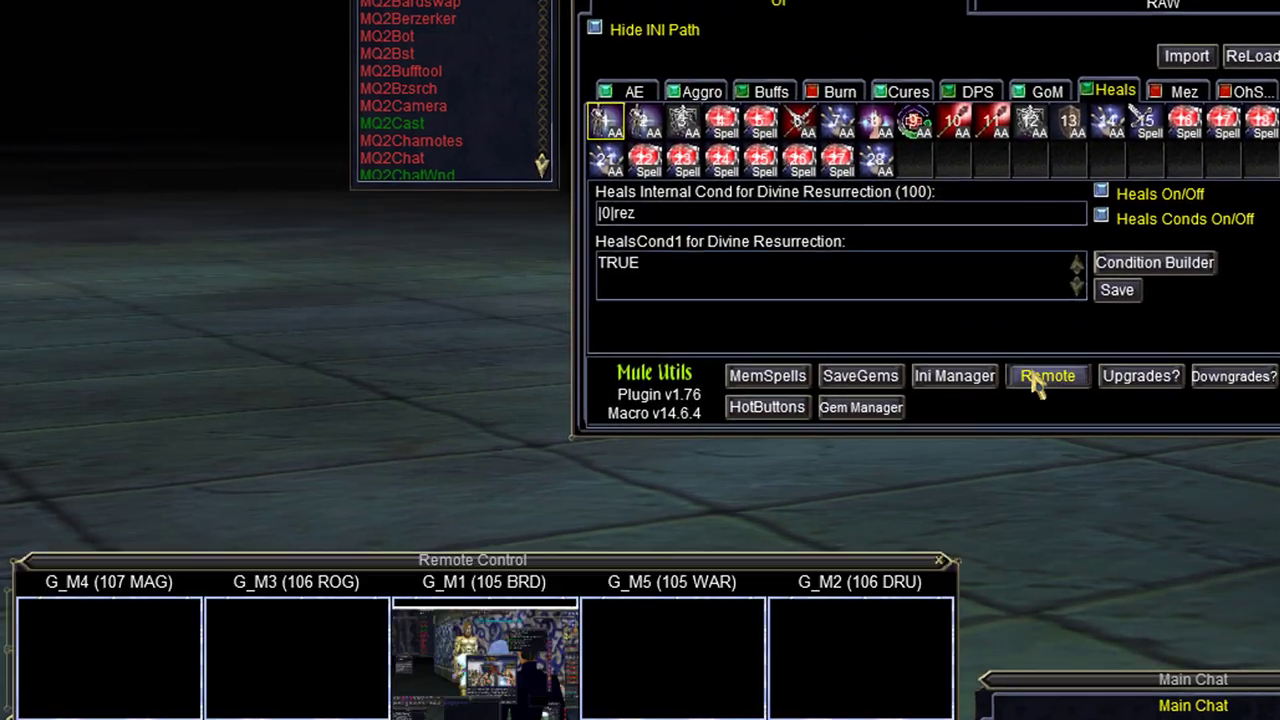
drag(636, 540, 642, 352)
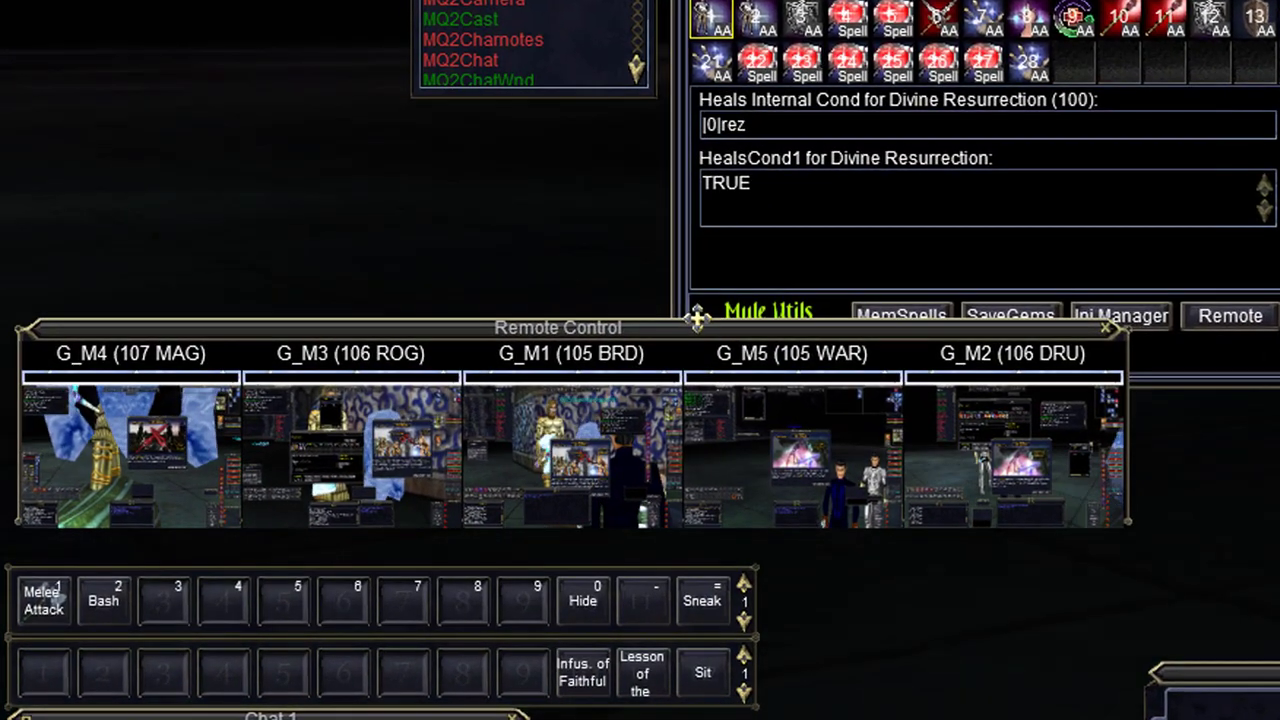
drag(697, 318, 706, 327)
click(746, 280)
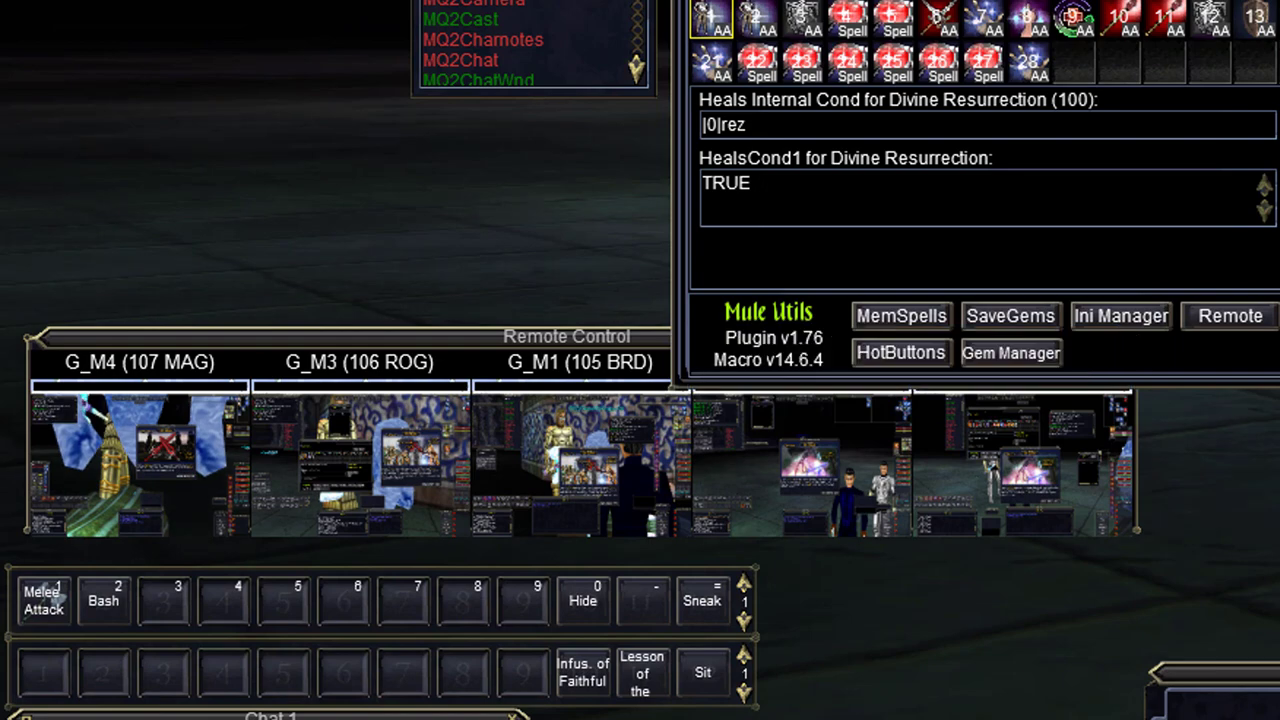
key(Escape)
drag(723, 331, 766, 337)
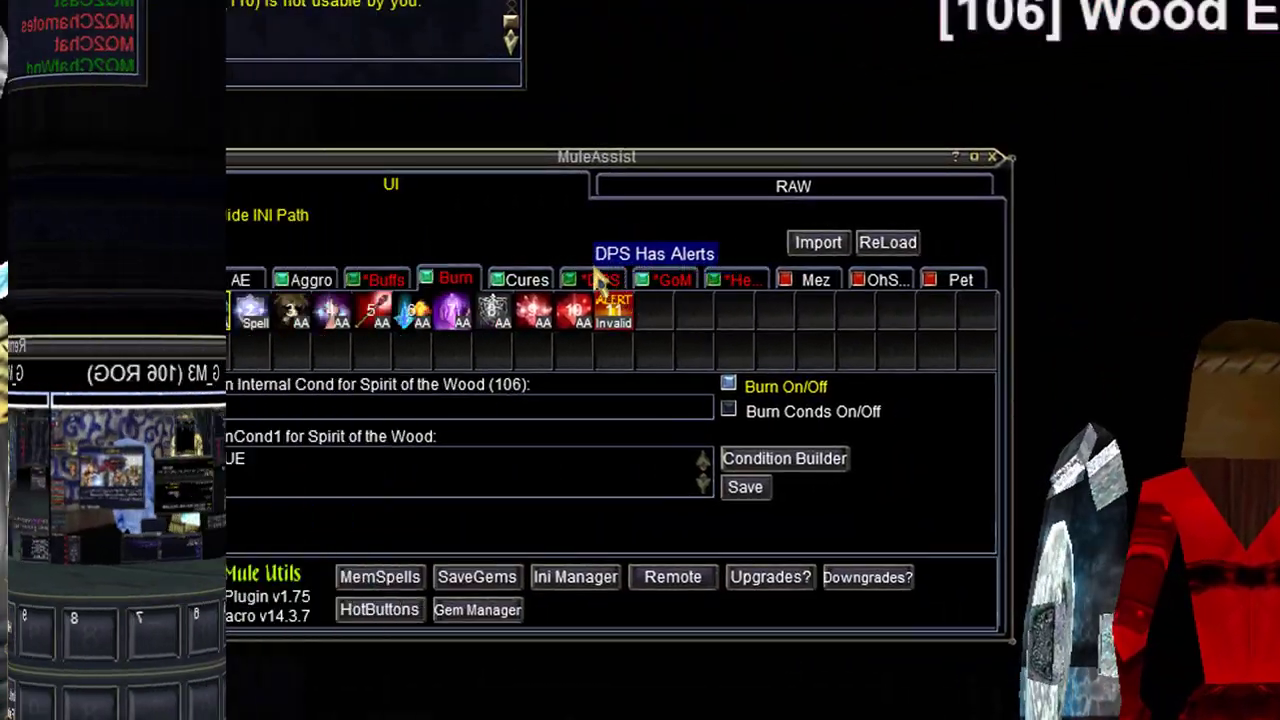
Switch to the RAW view and review the AE, Buffs, Burn, Cures, DPS and GoM lines.
click(600, 280)
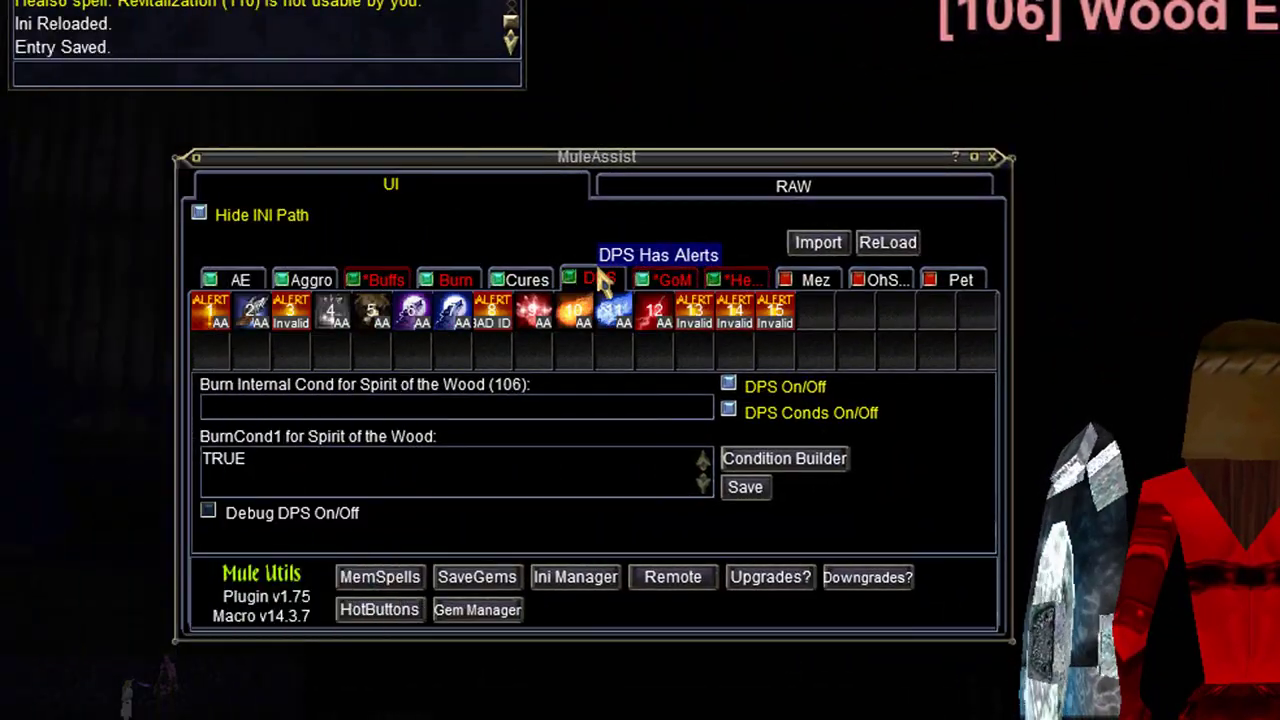
click(668, 280)
click(726, 186)
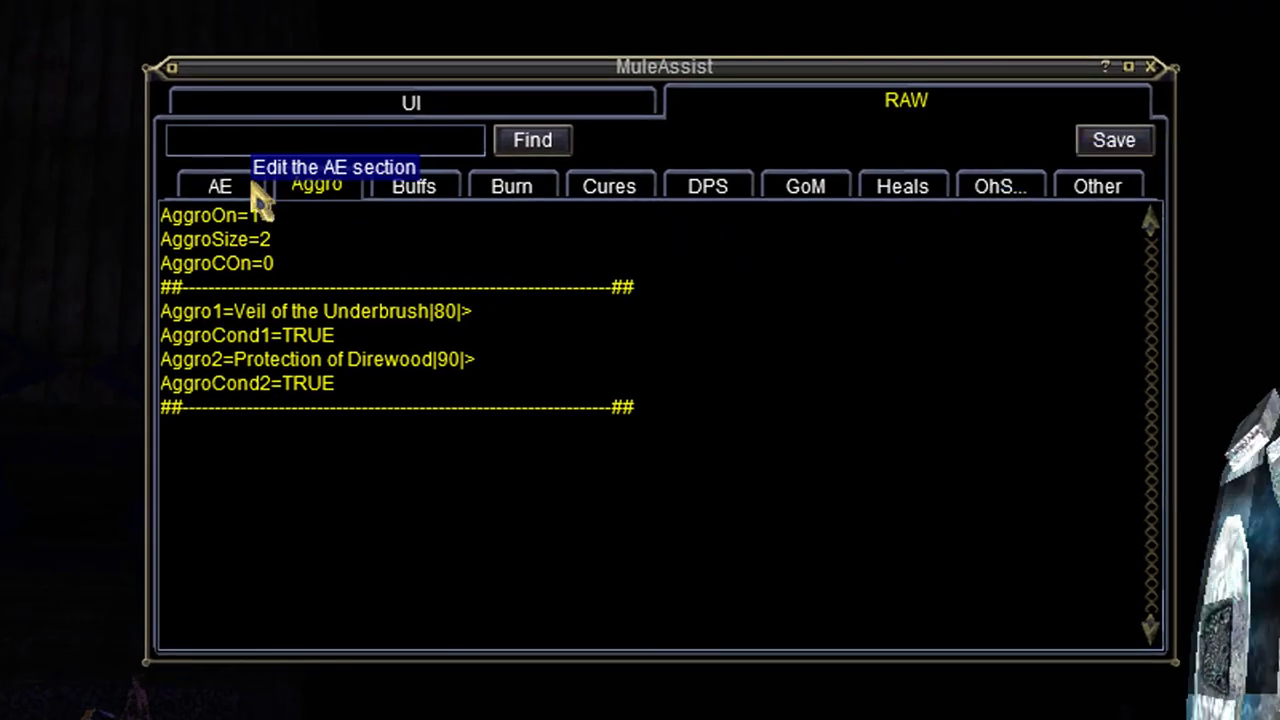
click(225, 190)
click(440, 200)
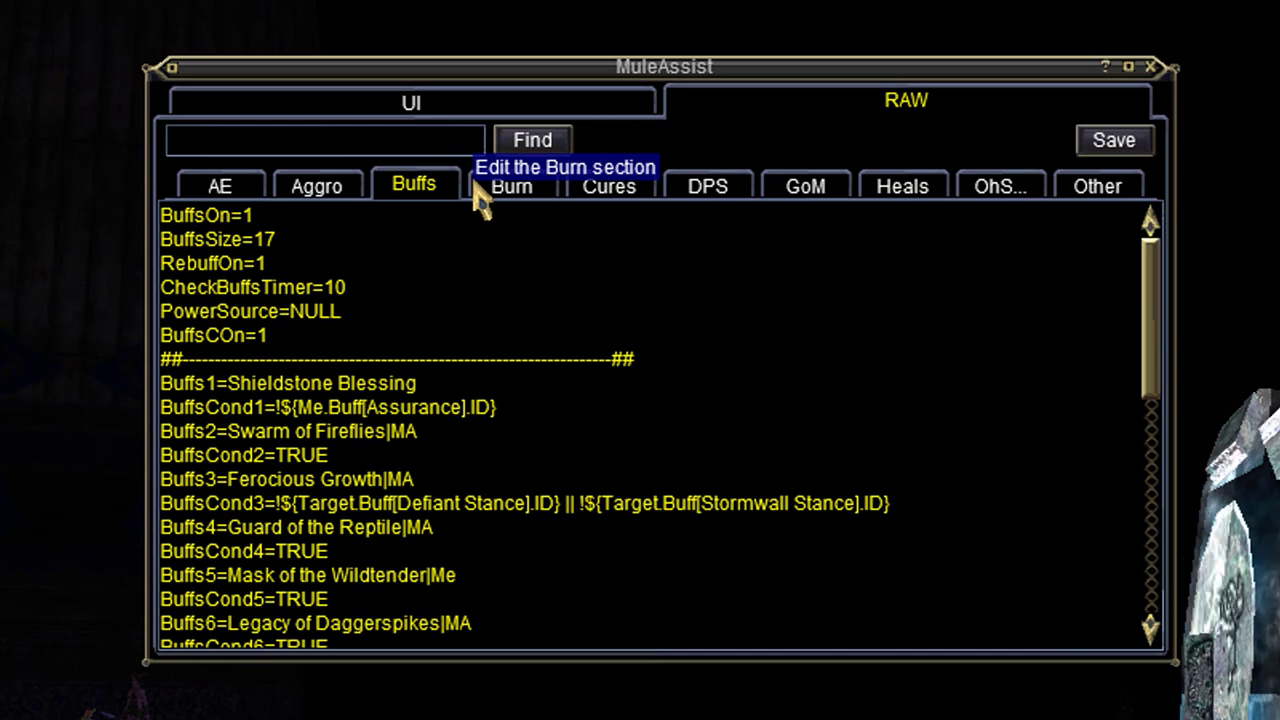
click(495, 200)
click(618, 190)
click(750, 194)
click(806, 198)
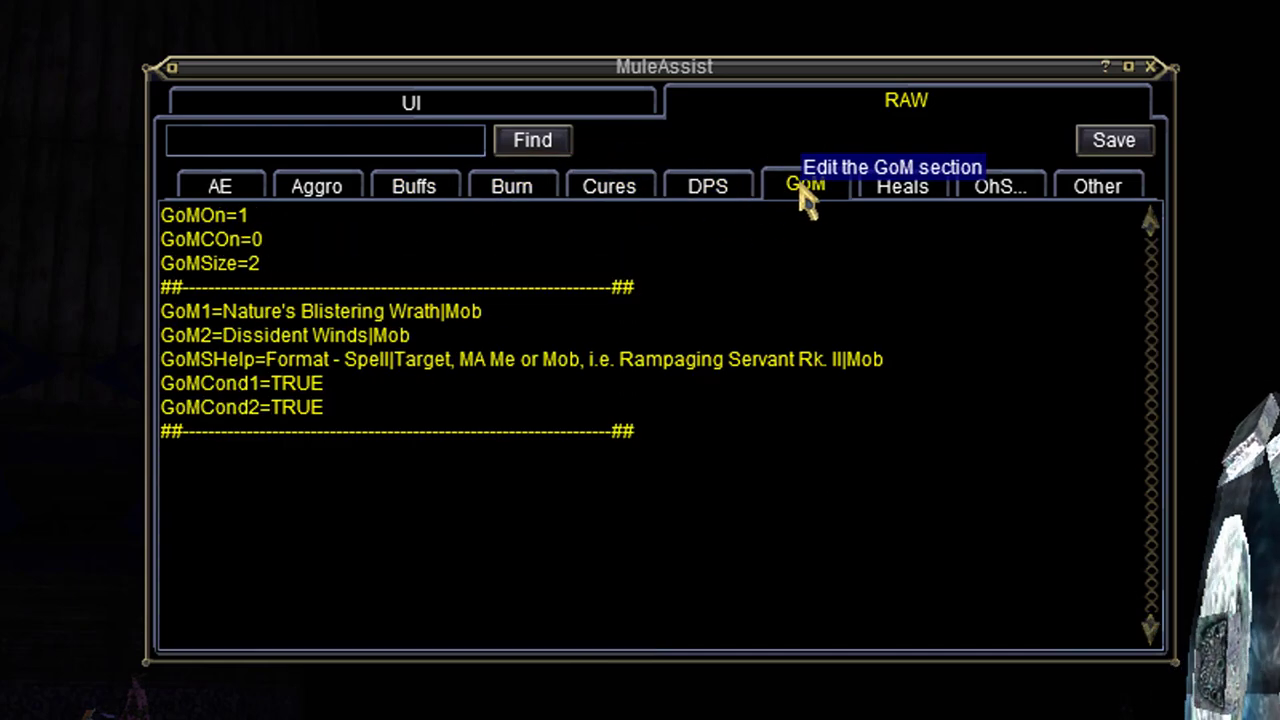
Review the Heals, OhShit and Other > General raw lines, then return to the UI editor.
click(905, 196)
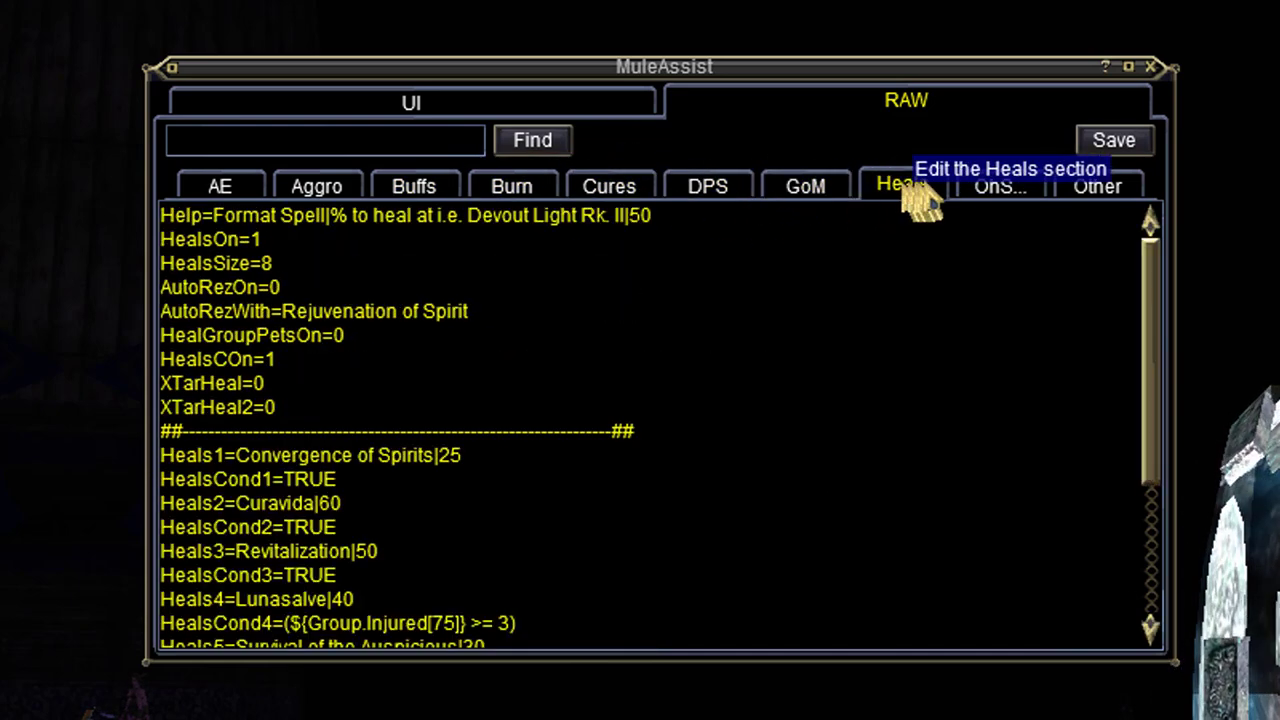
click(988, 194)
click(1106, 194)
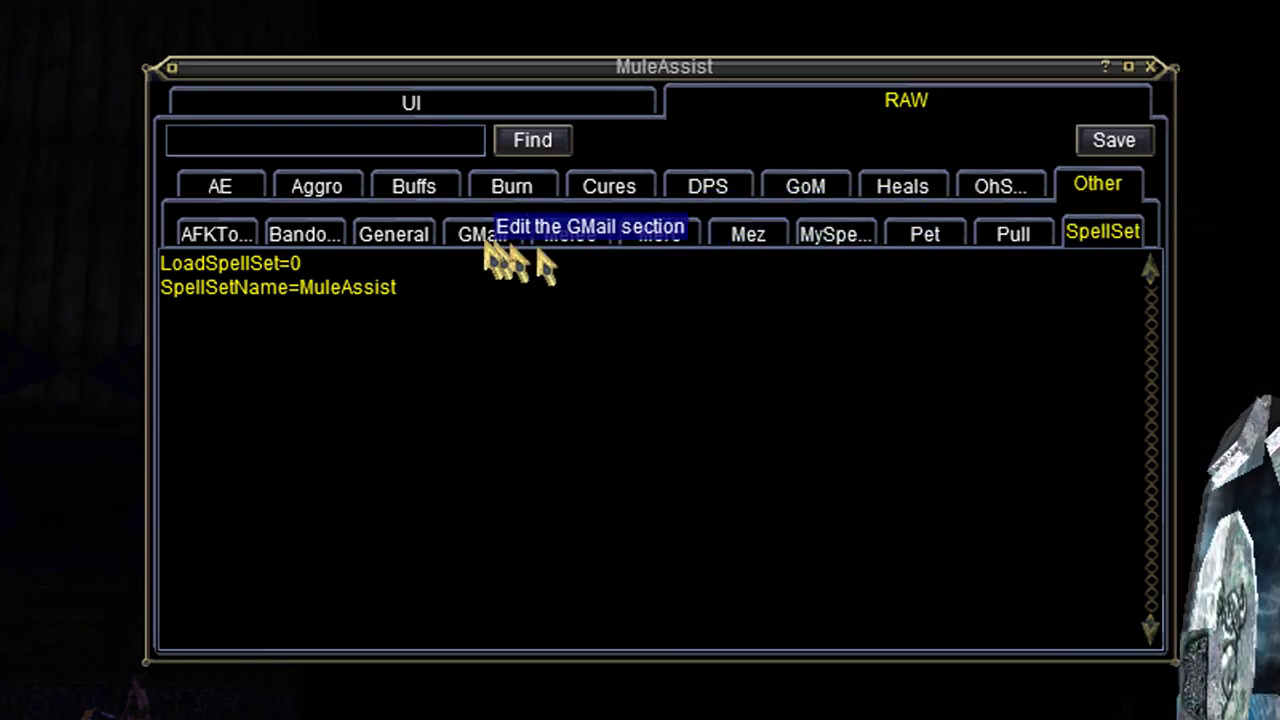
click(430, 238)
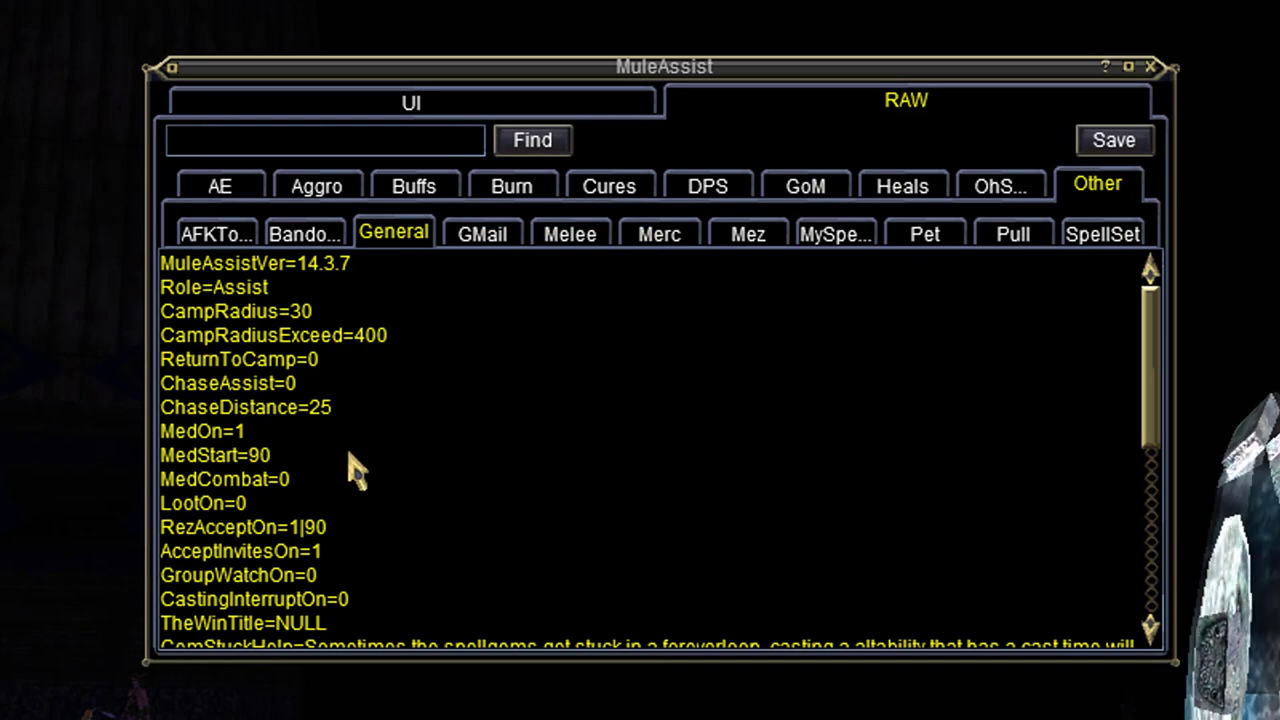
scroll(357, 470, down, 2)
scroll(350, 470, down, 6)
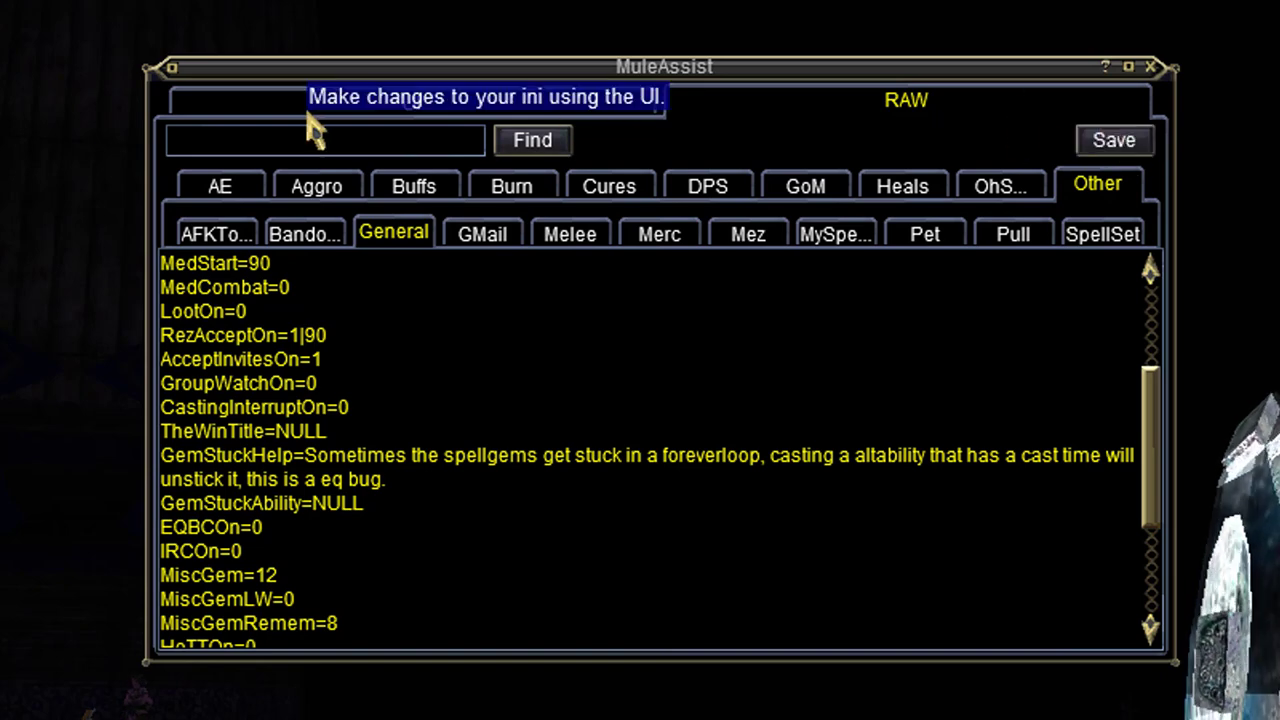
click(345, 100)
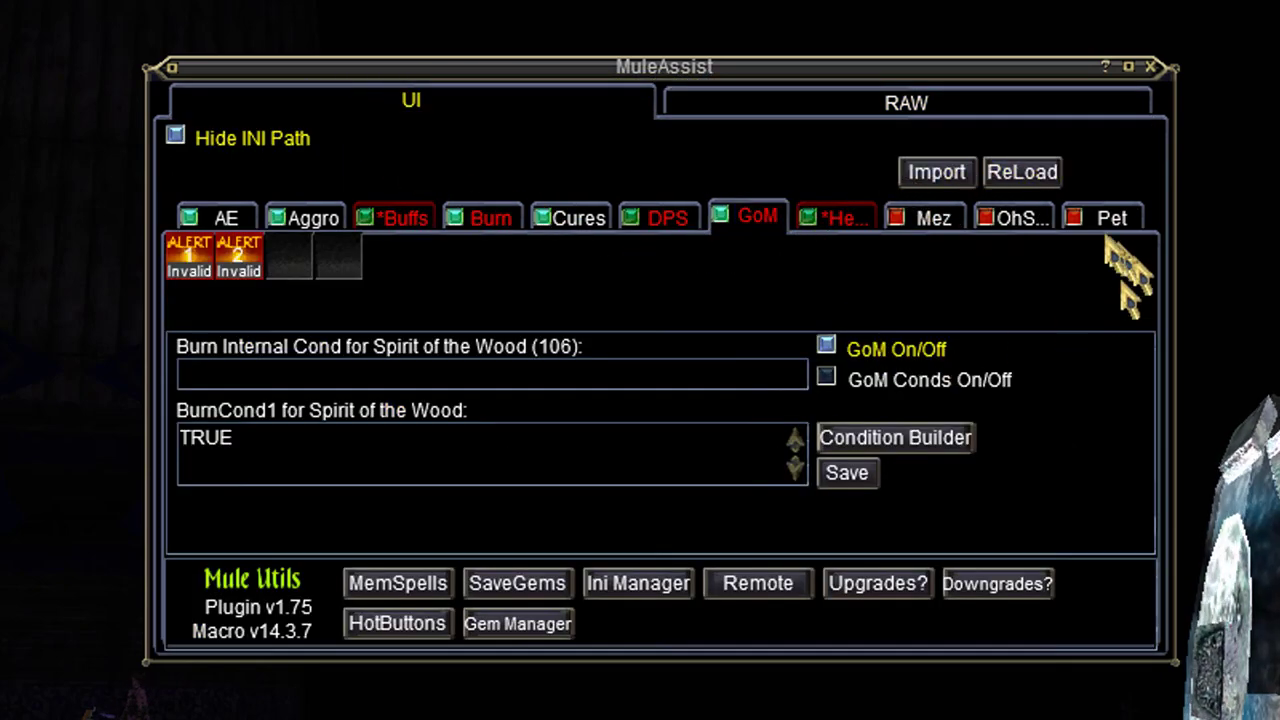
Reload the ini settings and load the plugin with /plugin mq2mule load.
click(1045, 175)
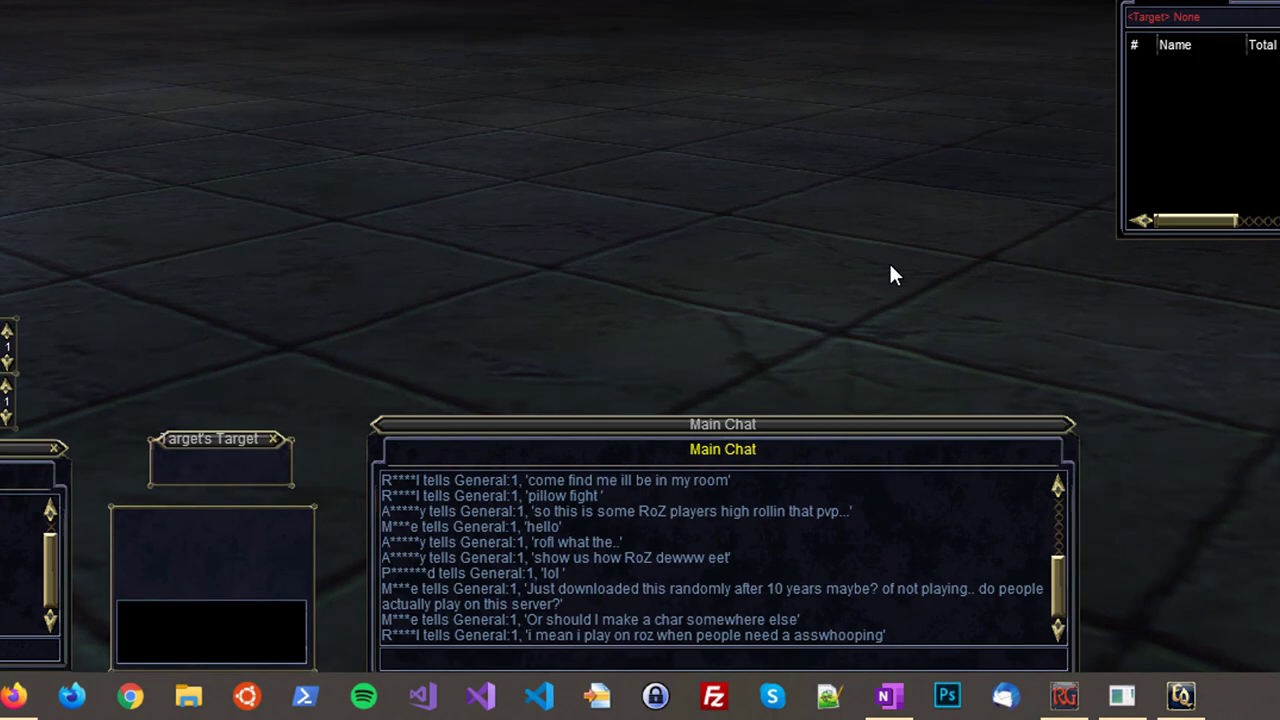
text(/plugin mq)
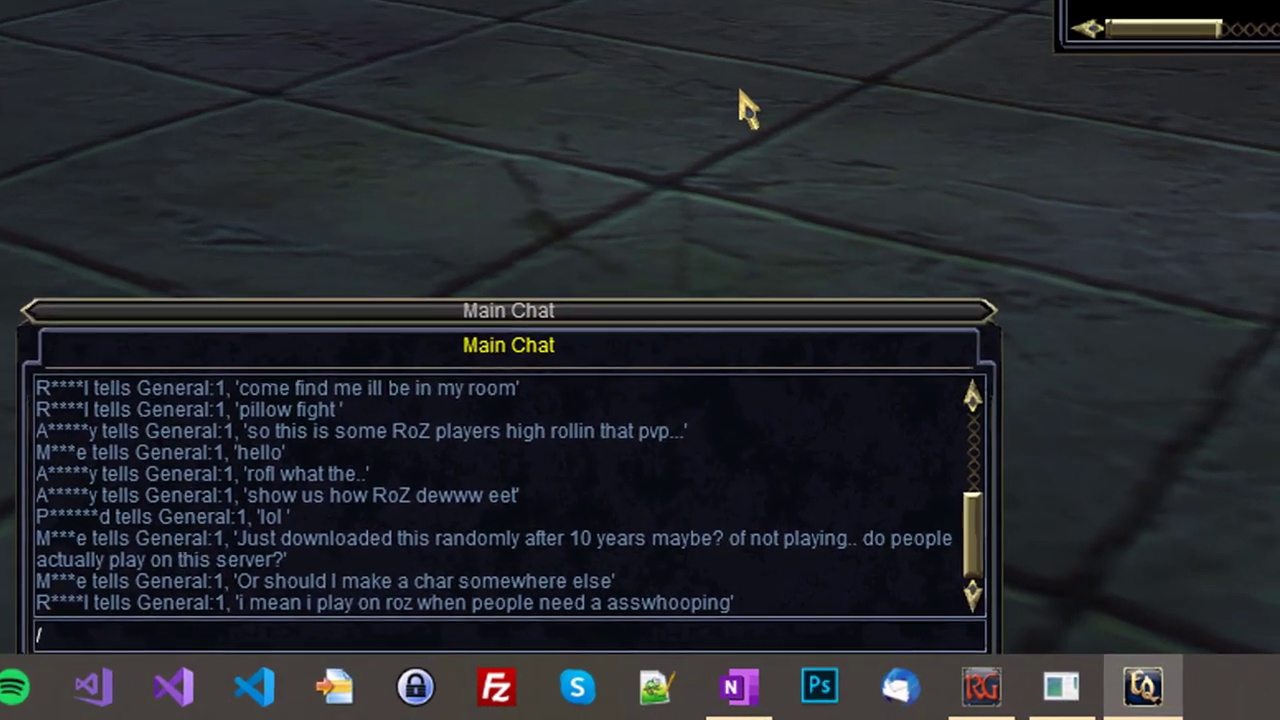
text(2mule lo)
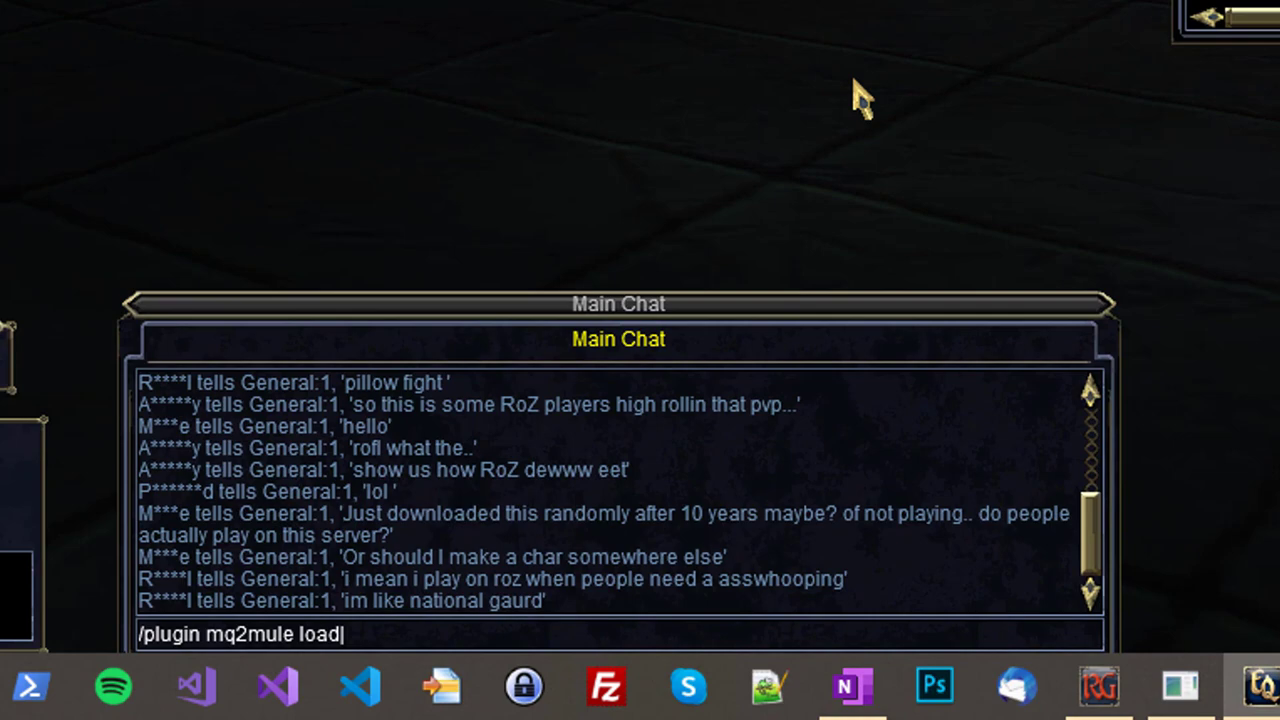
text(ad)
key(Return)
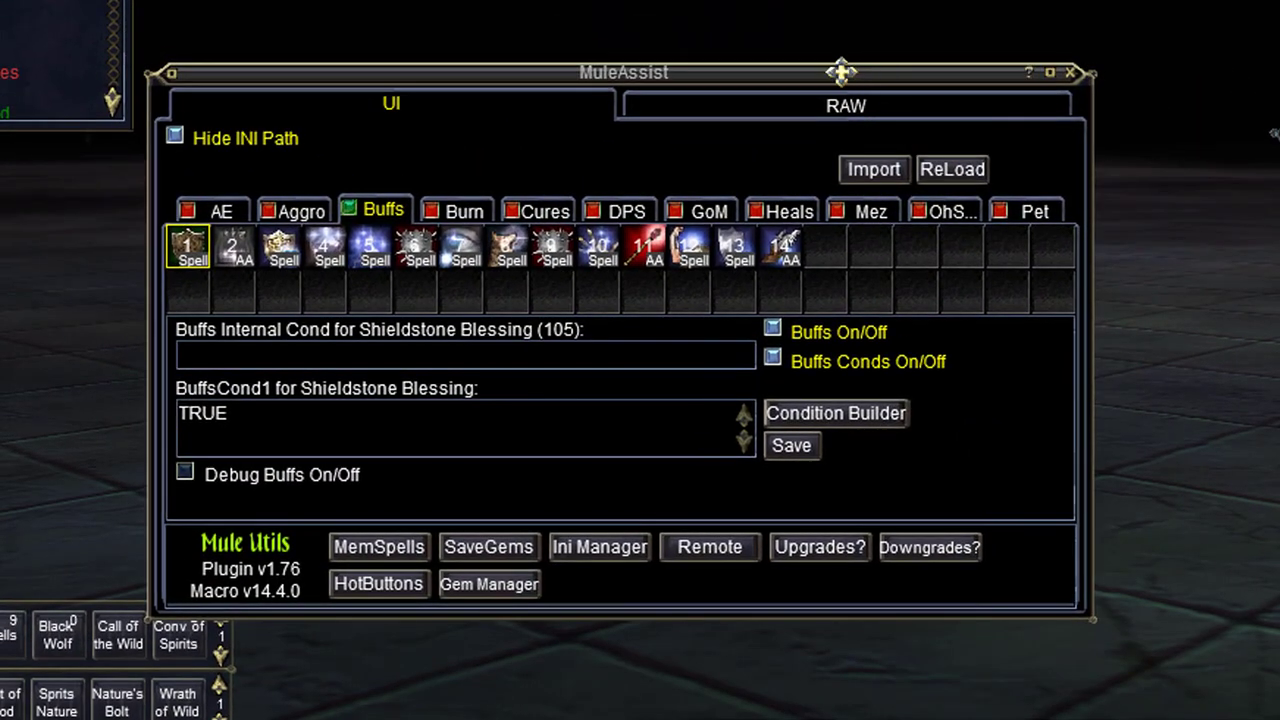
Close the MuleAssist window and reopen it with /mule show.
drag(841, 72, 917, 56)
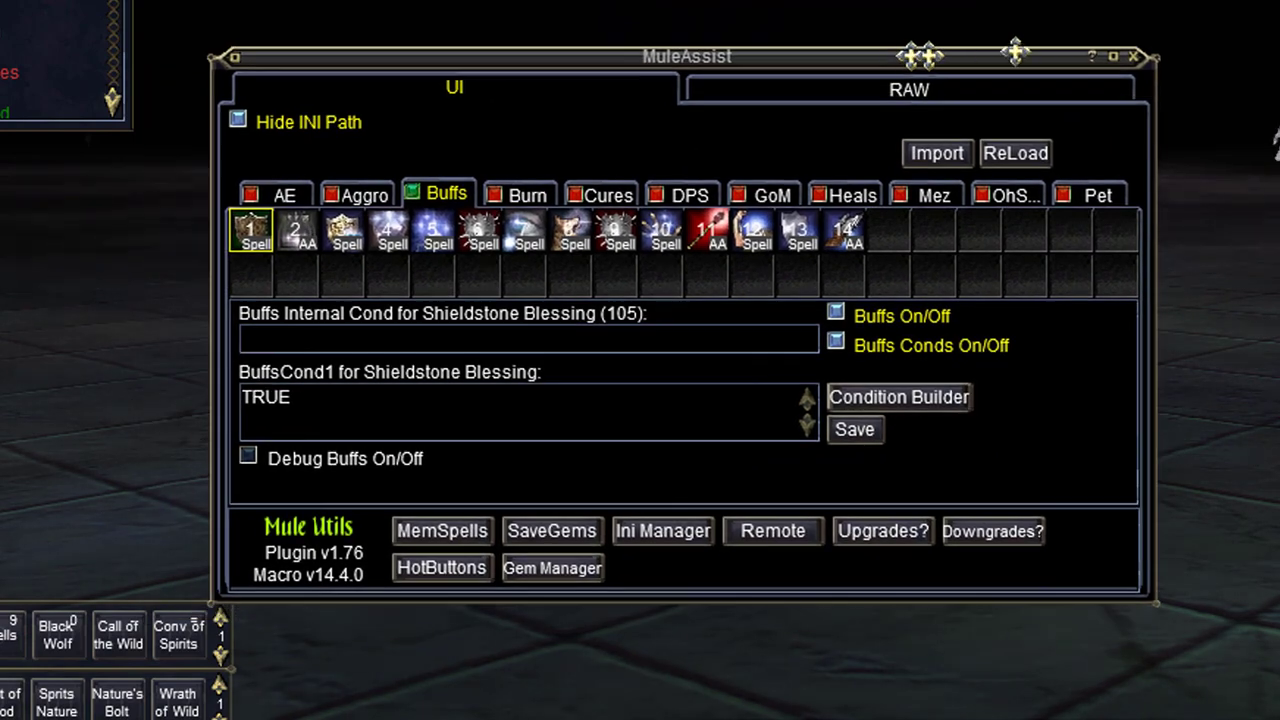
click(1134, 57)
text(/mul)
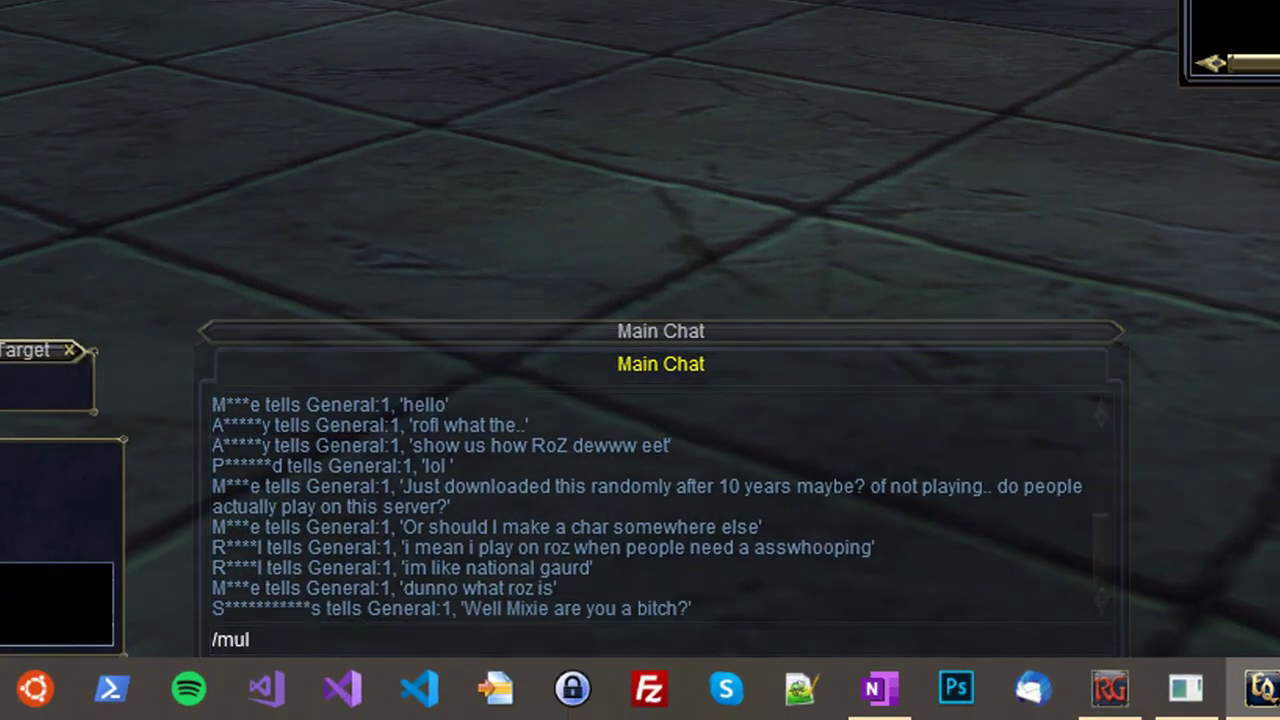
text(e show)
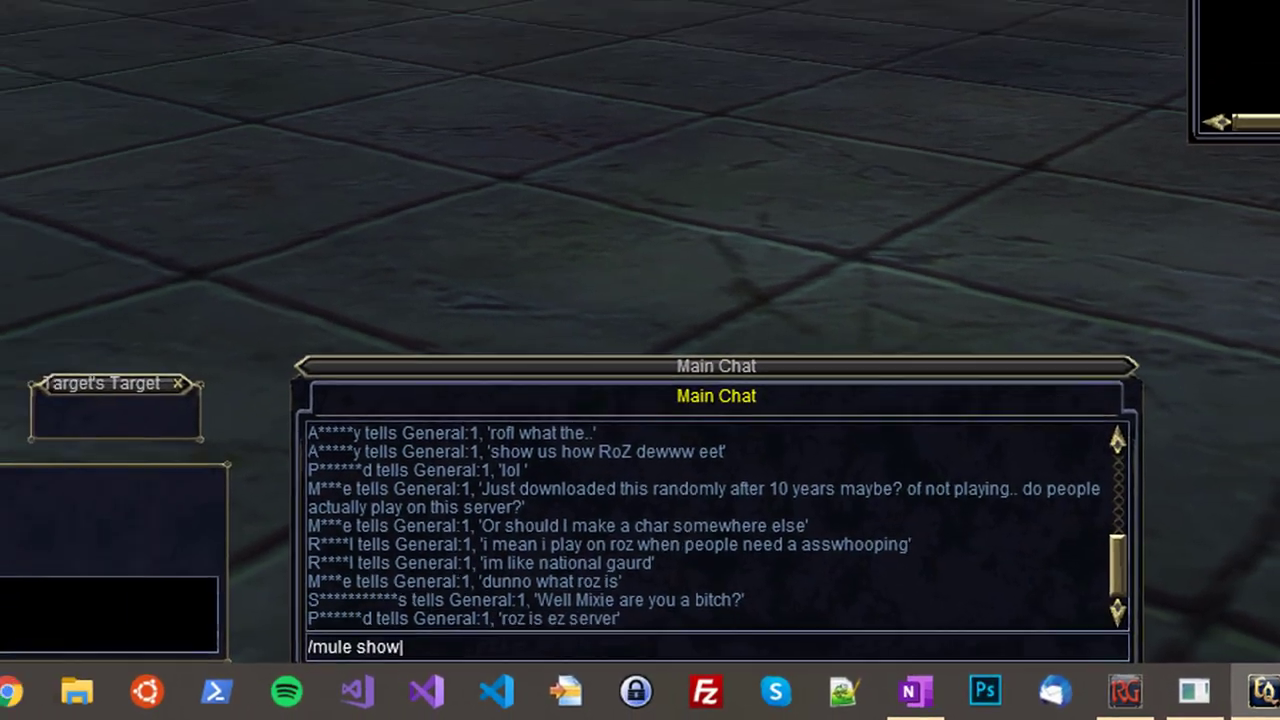
key(Return)
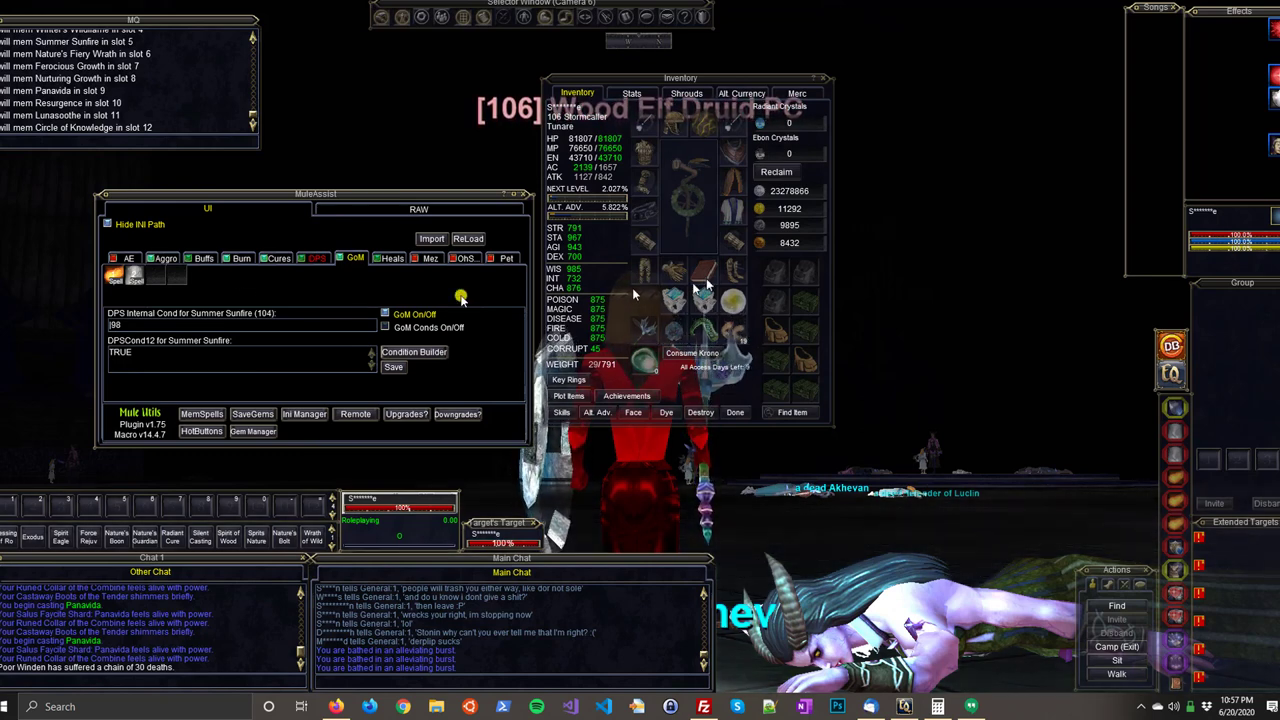
Go to the RedGuides MuleAssist .ini Library and filter its Class list to Druid.
click(203, 258)
click(166, 258)
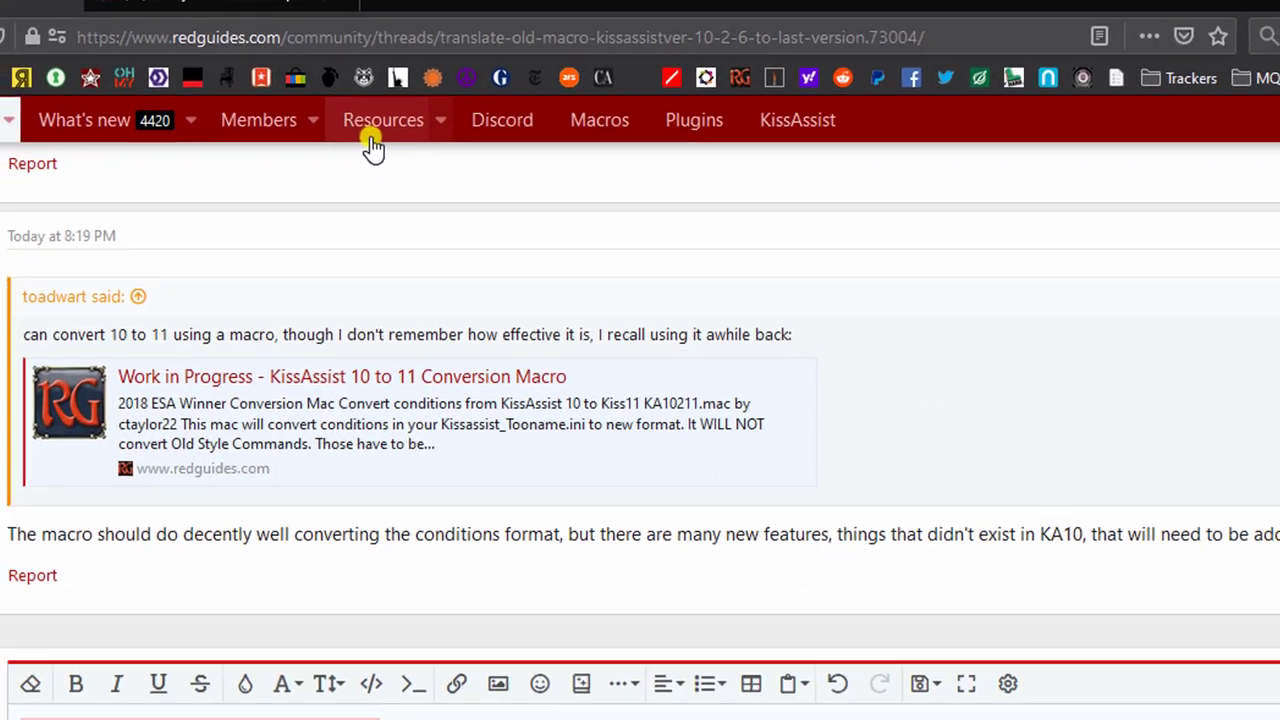
click(358, 156)
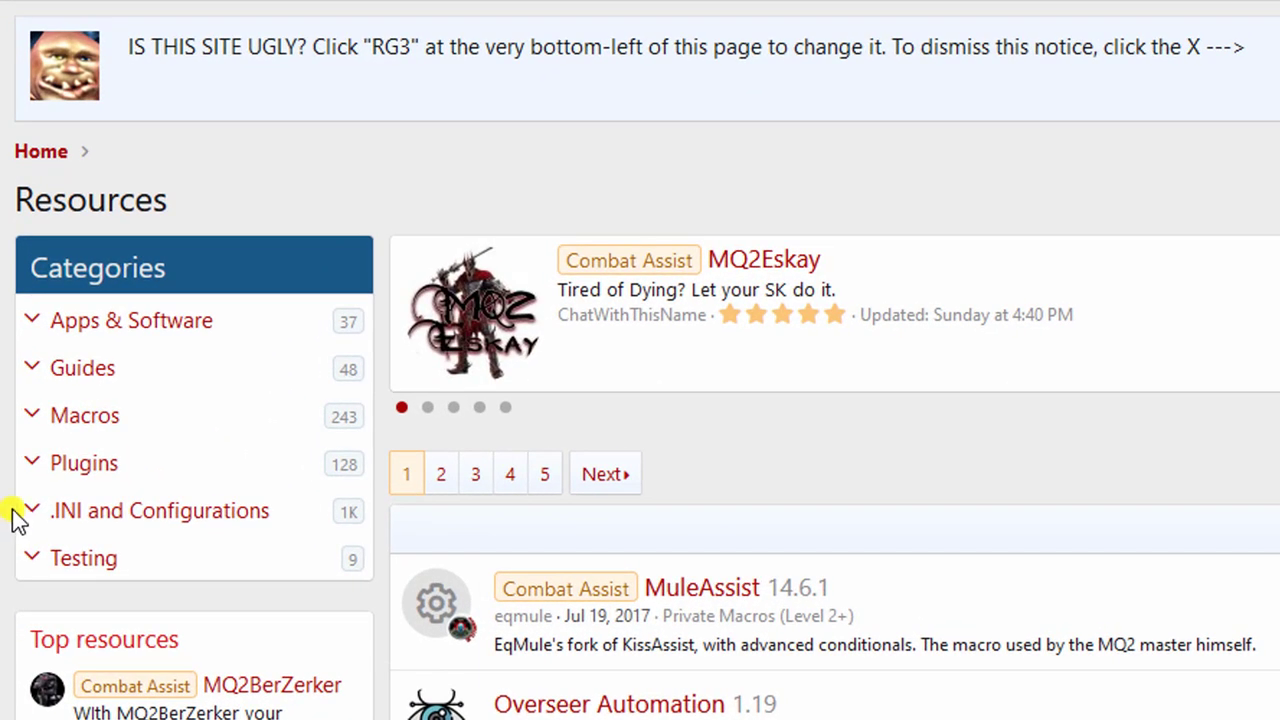
click(26, 480)
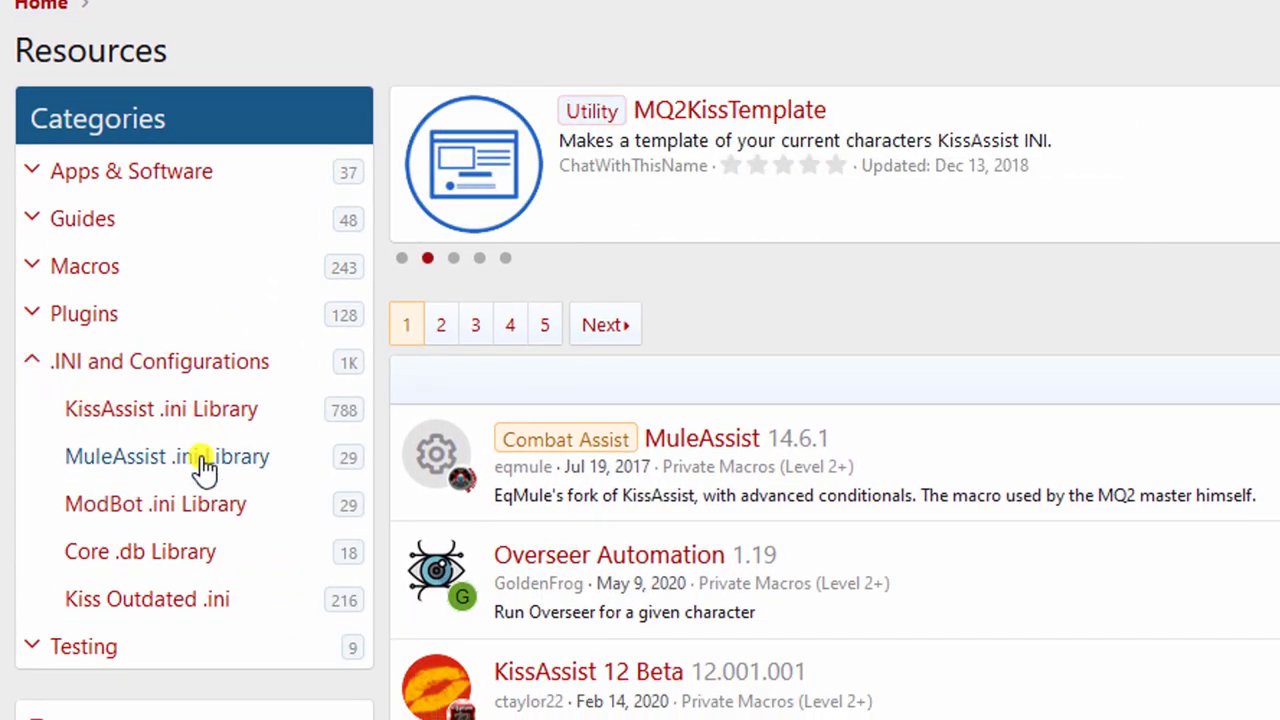
click(203, 463)
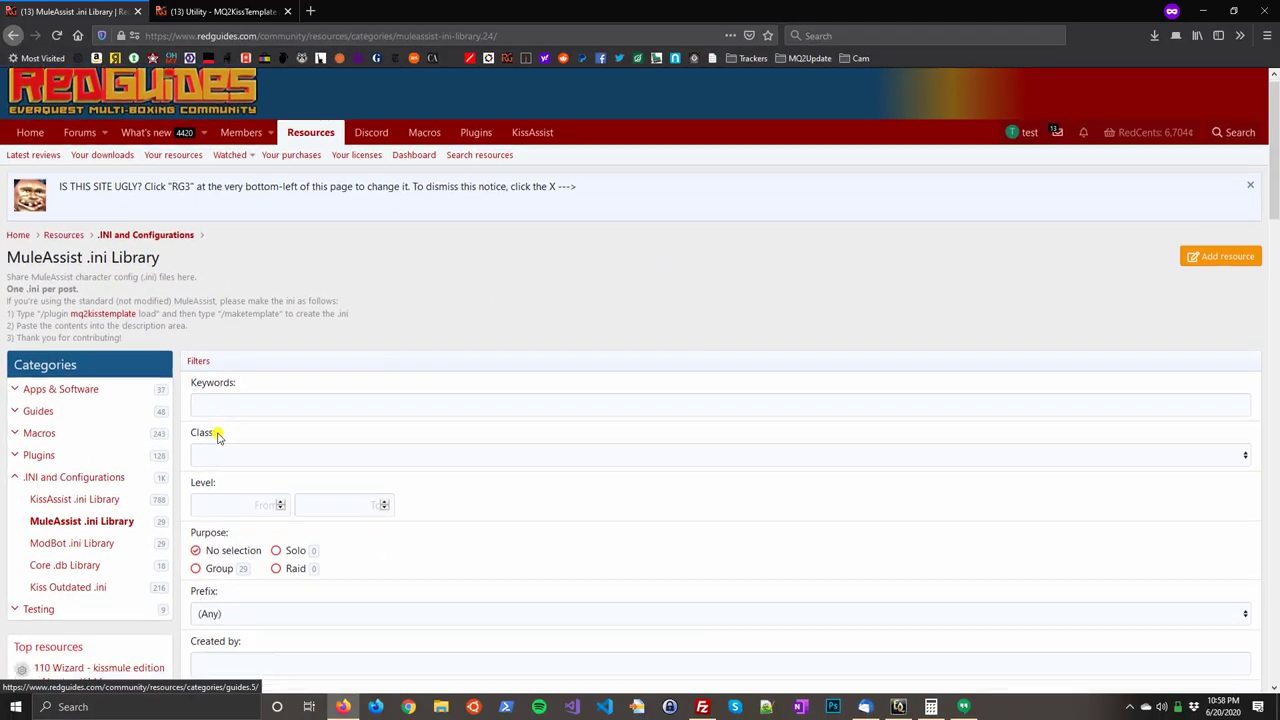
scroll(260, 380, down, 2)
click(295, 331)
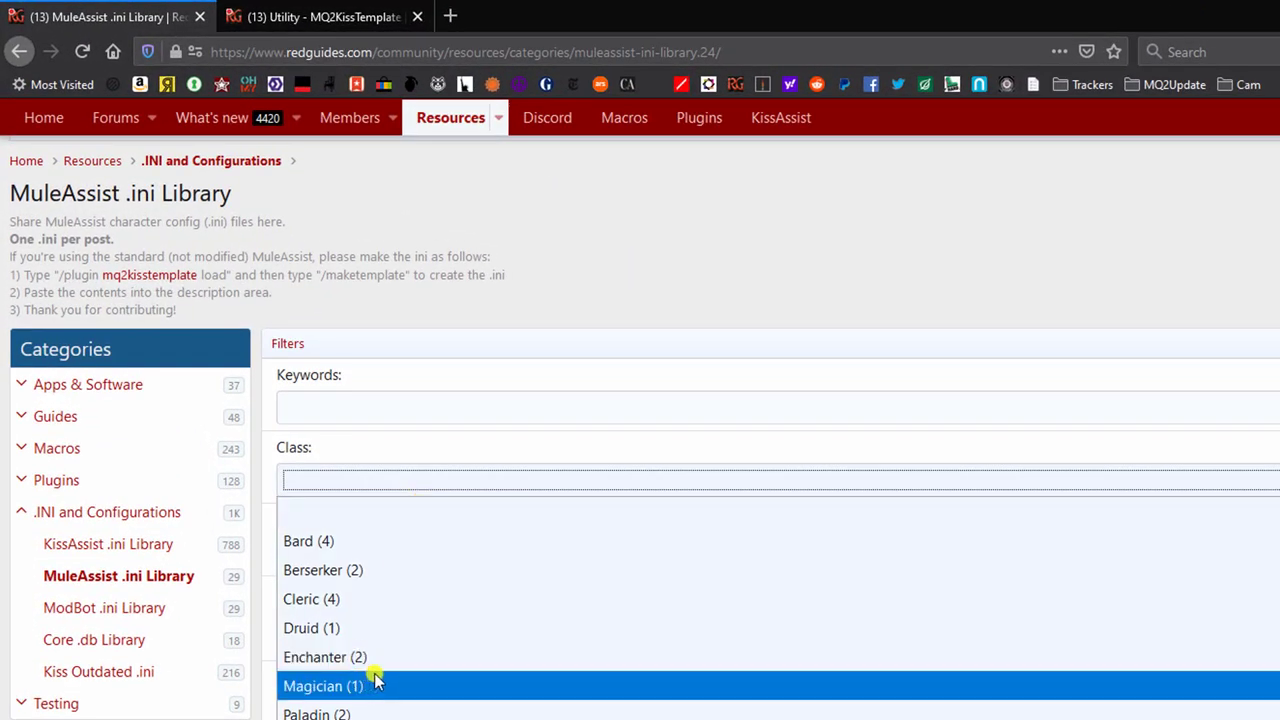
click(358, 633)
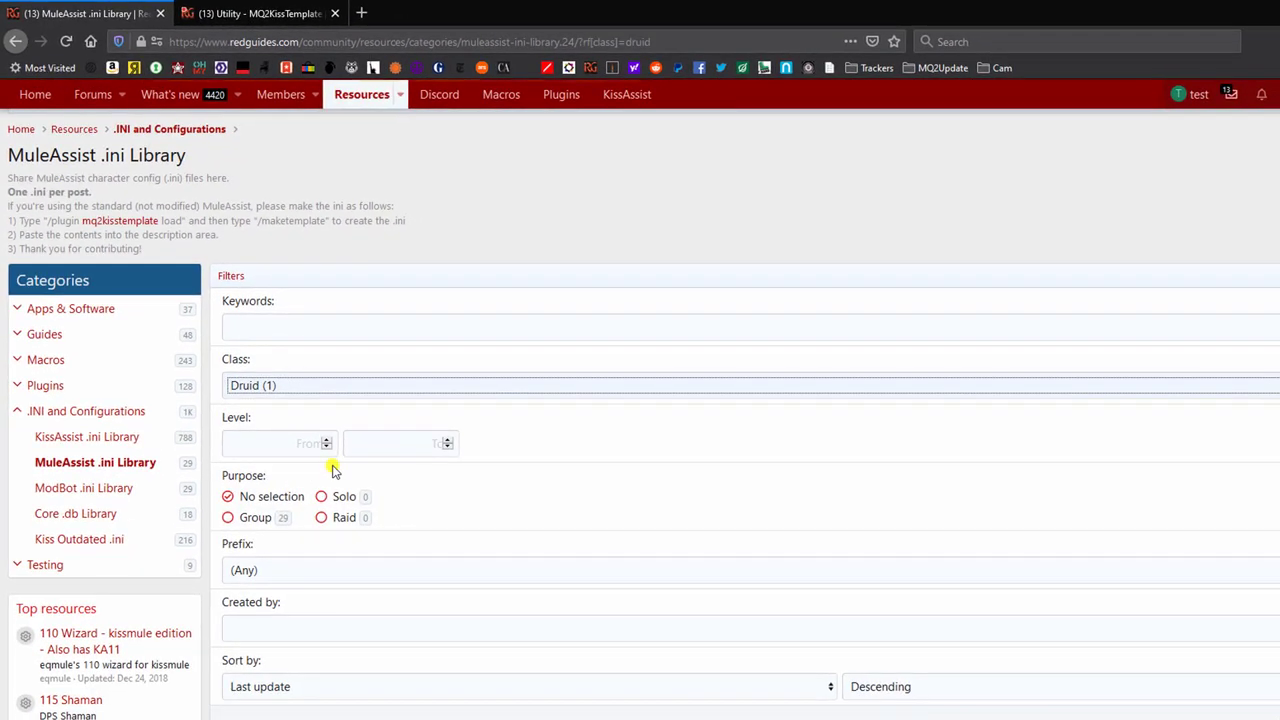
Copy the 110 Druid resource's MuleASS Edition config and paste it into an empty Notepad++ document.
scroll(380, 478, down, 5)
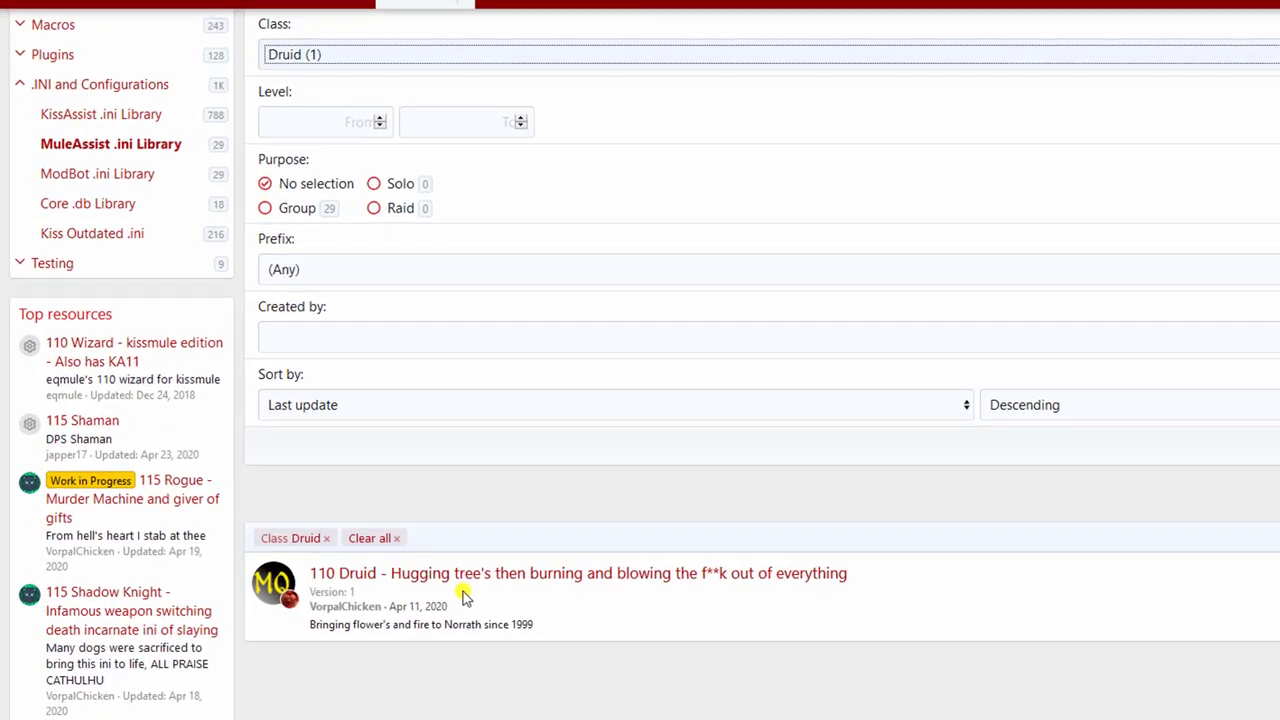
click(523, 576)
scroll(663, 512, down, 5)
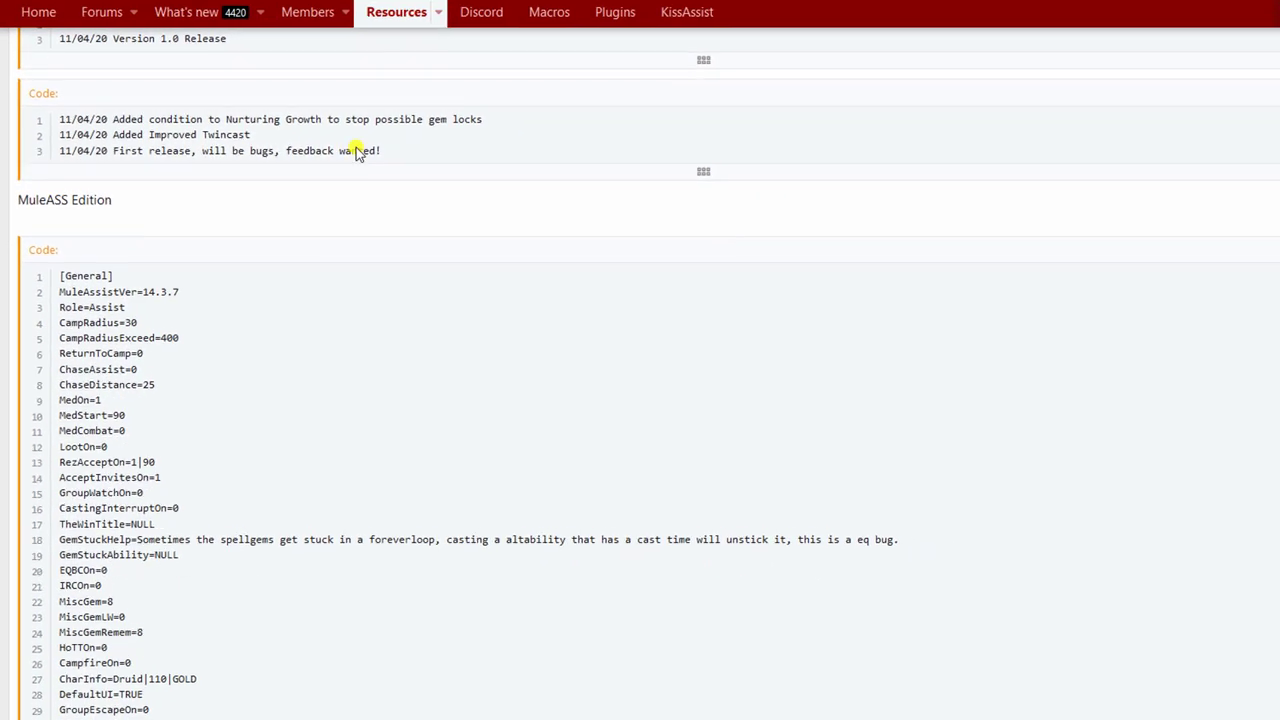
scroll(90, 297, down, 2)
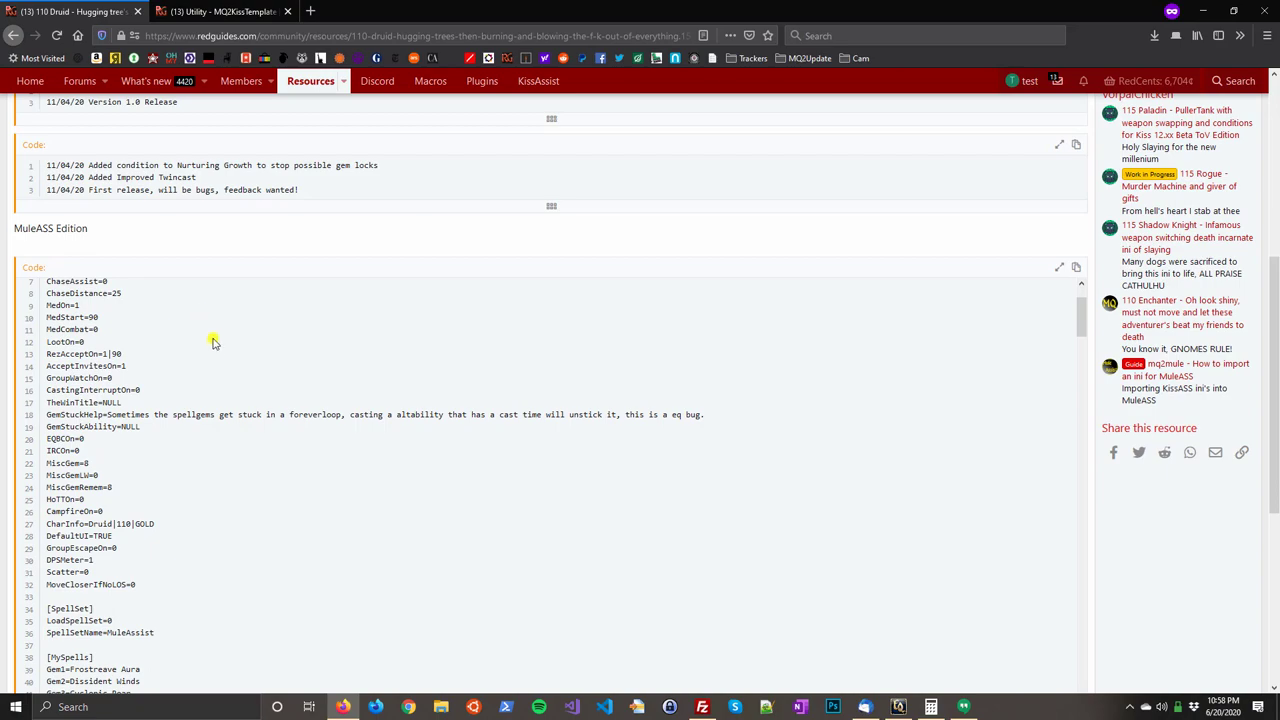
scroll(213, 342, down, 2)
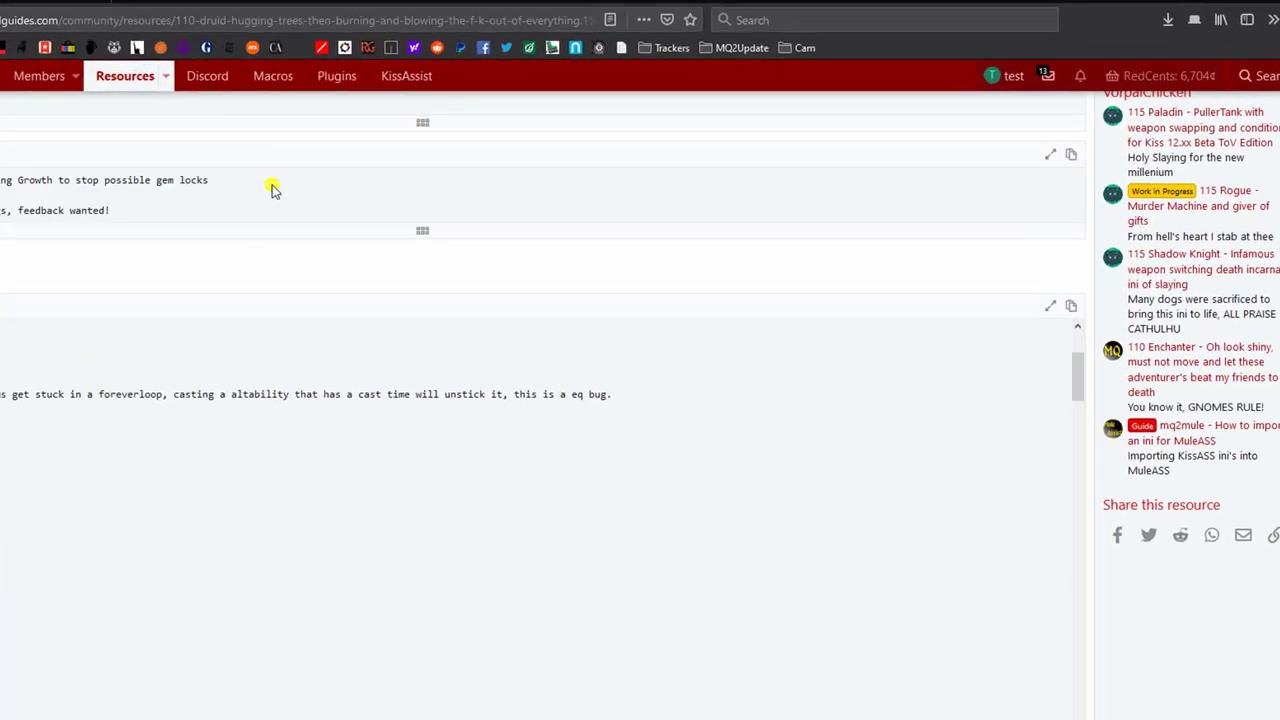
scroll(431, 174, down, 1)
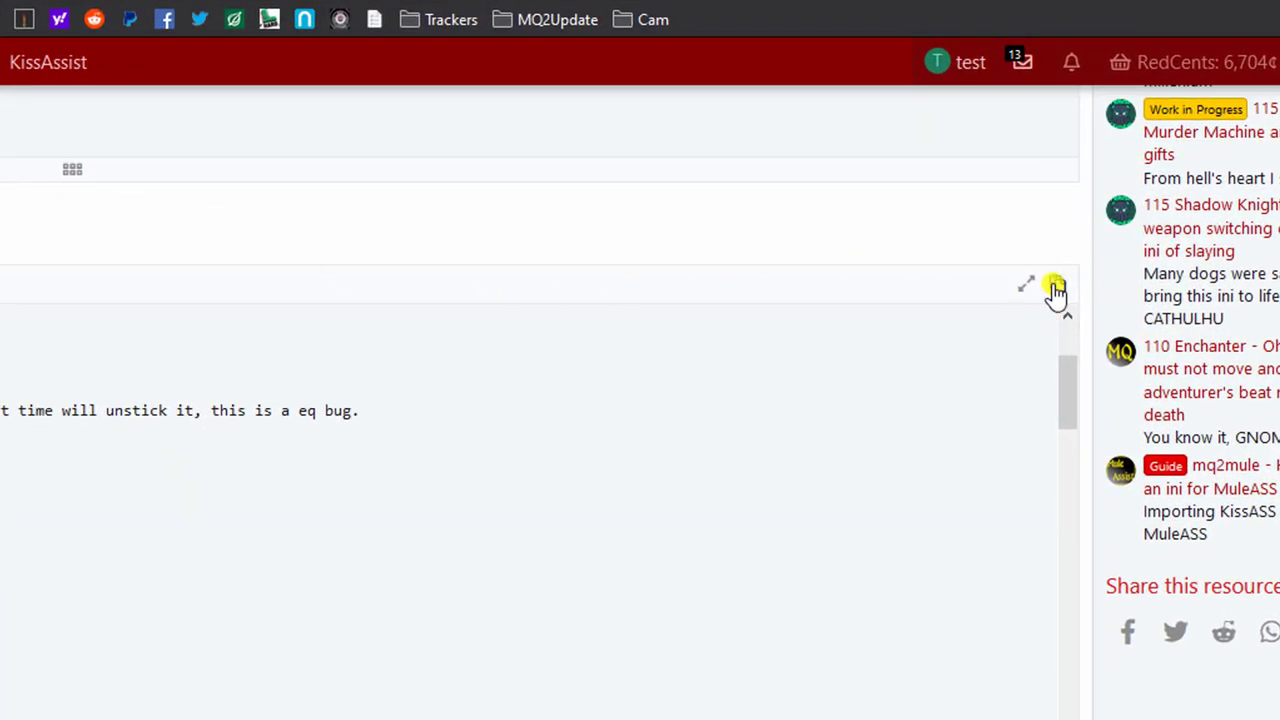
click(1056, 290)
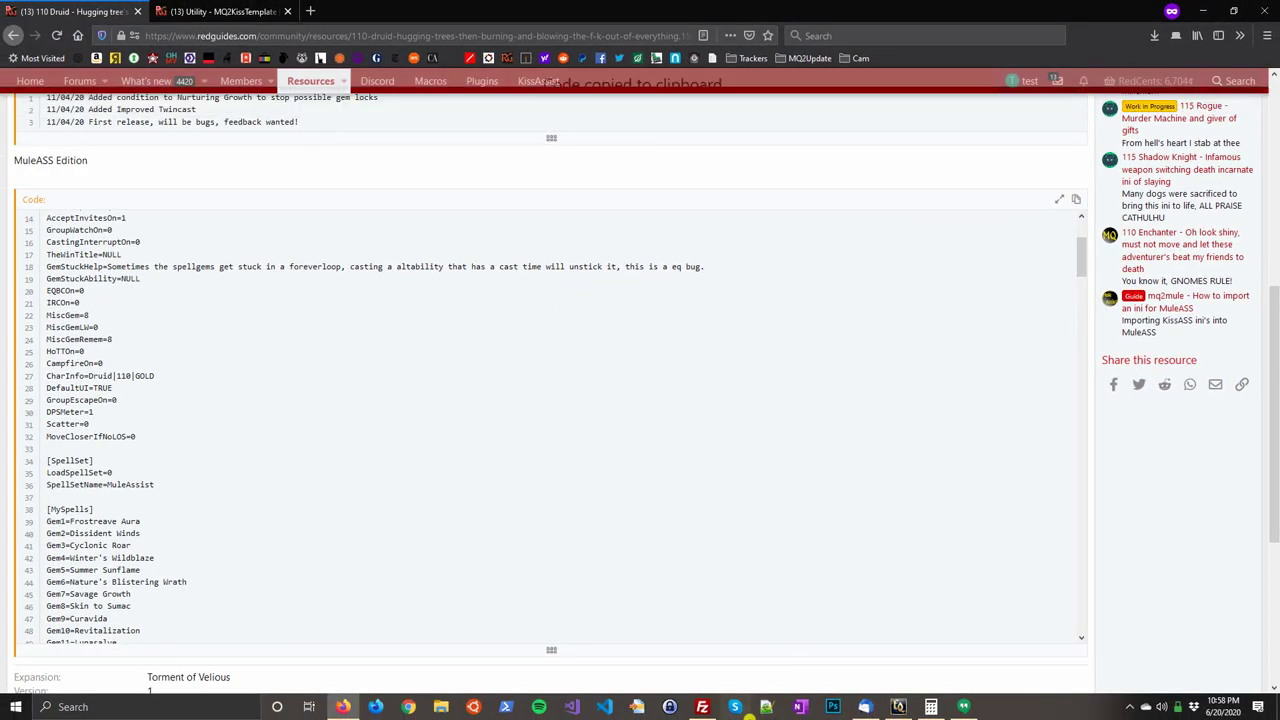
click(766, 707)
key(ctrl+v)
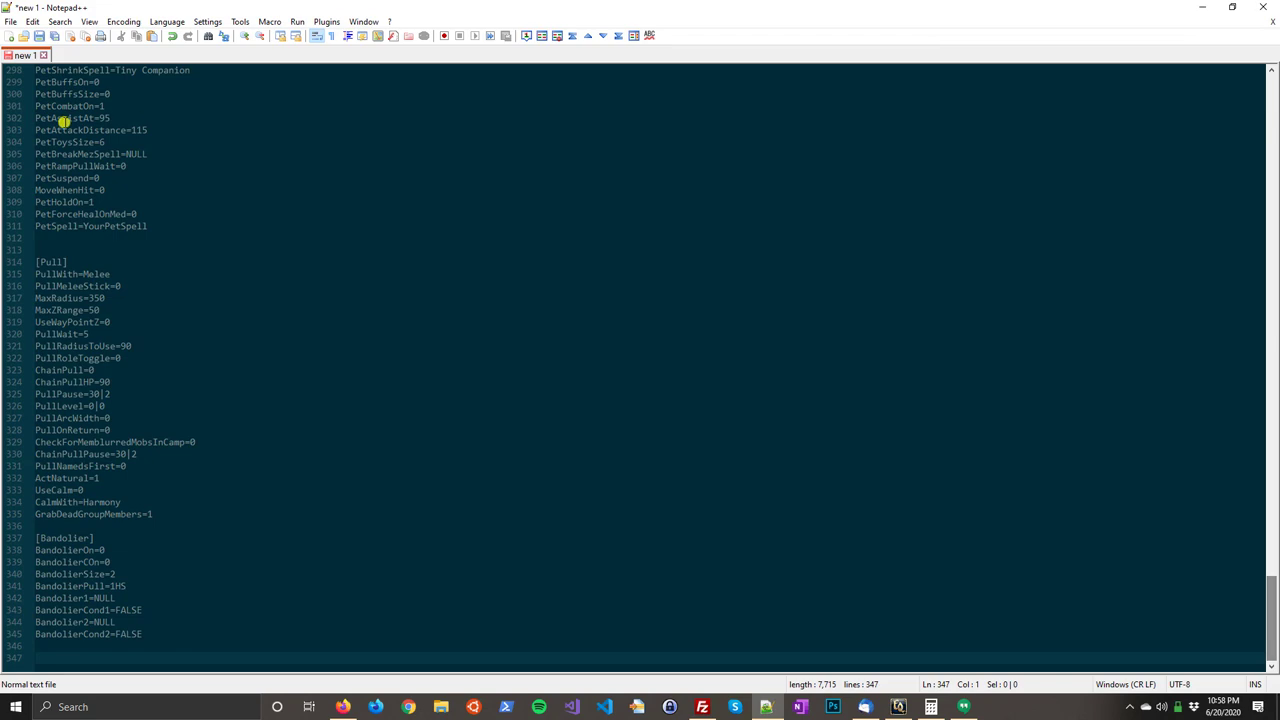
click(10, 21)
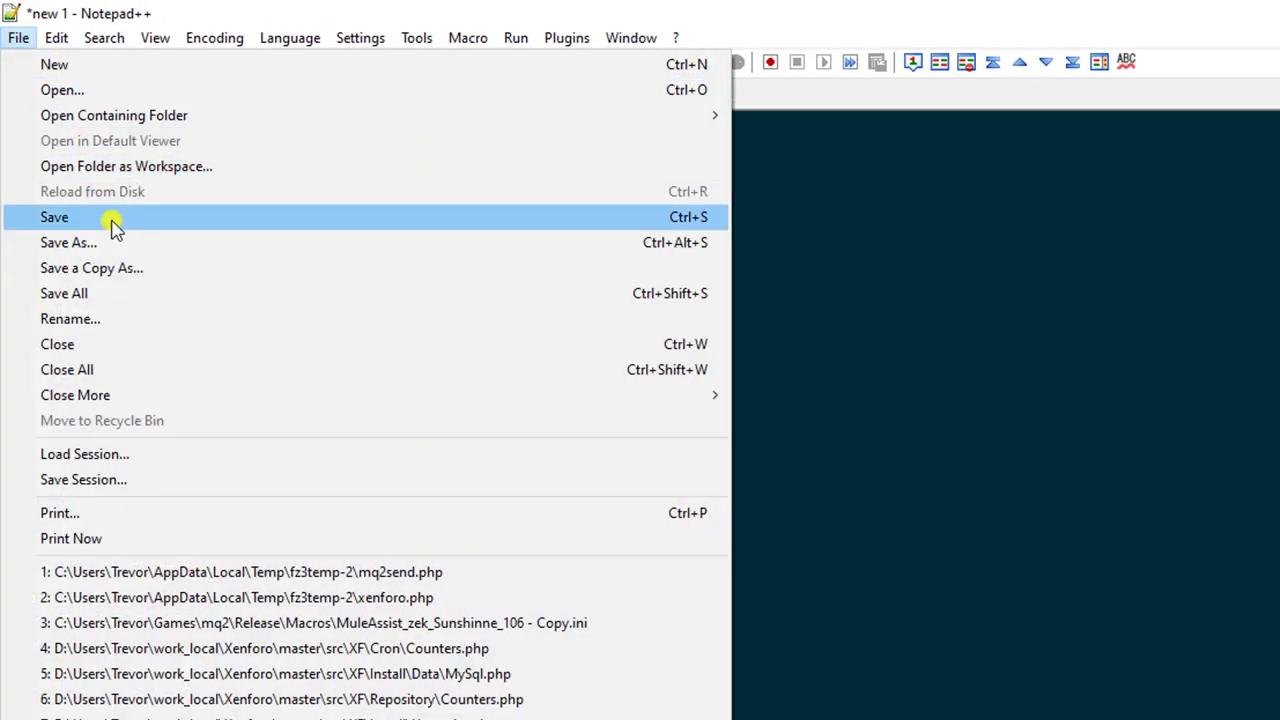
Save the document to the Desktop as import.ini with All types (*.*), then close it.
click(126, 243)
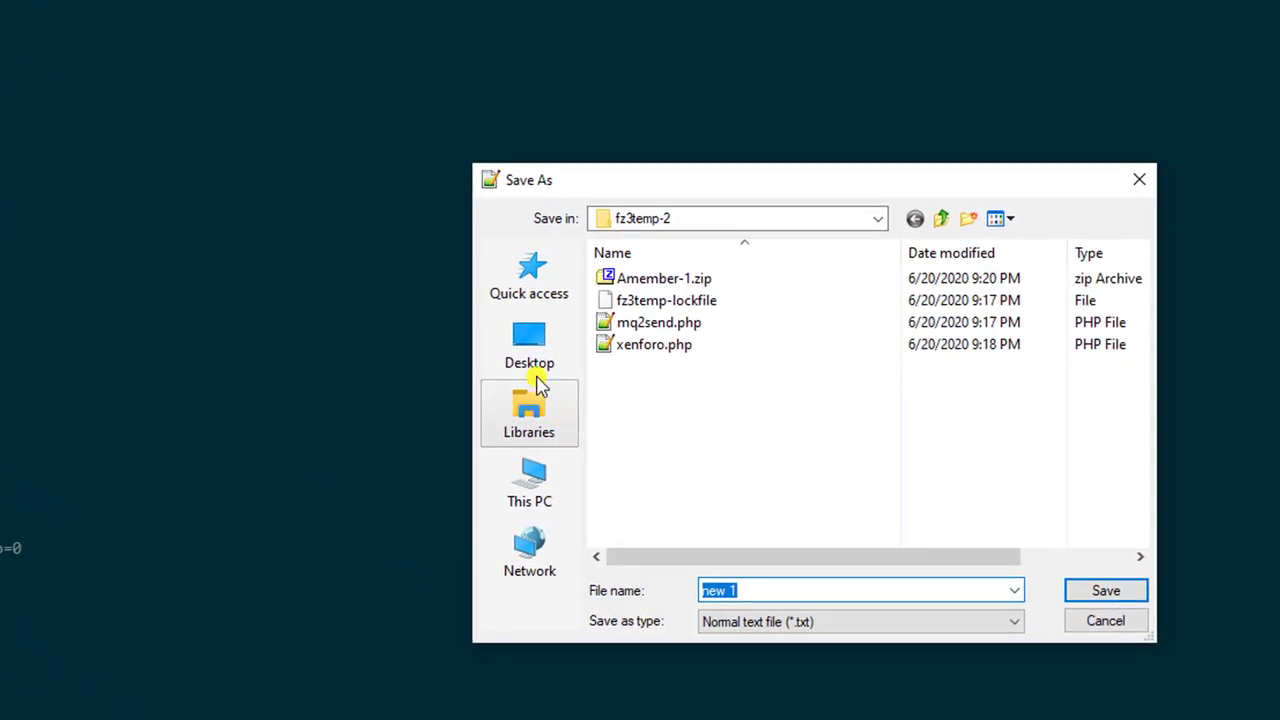
click(537, 350)
scroll(737, 520, down, 3)
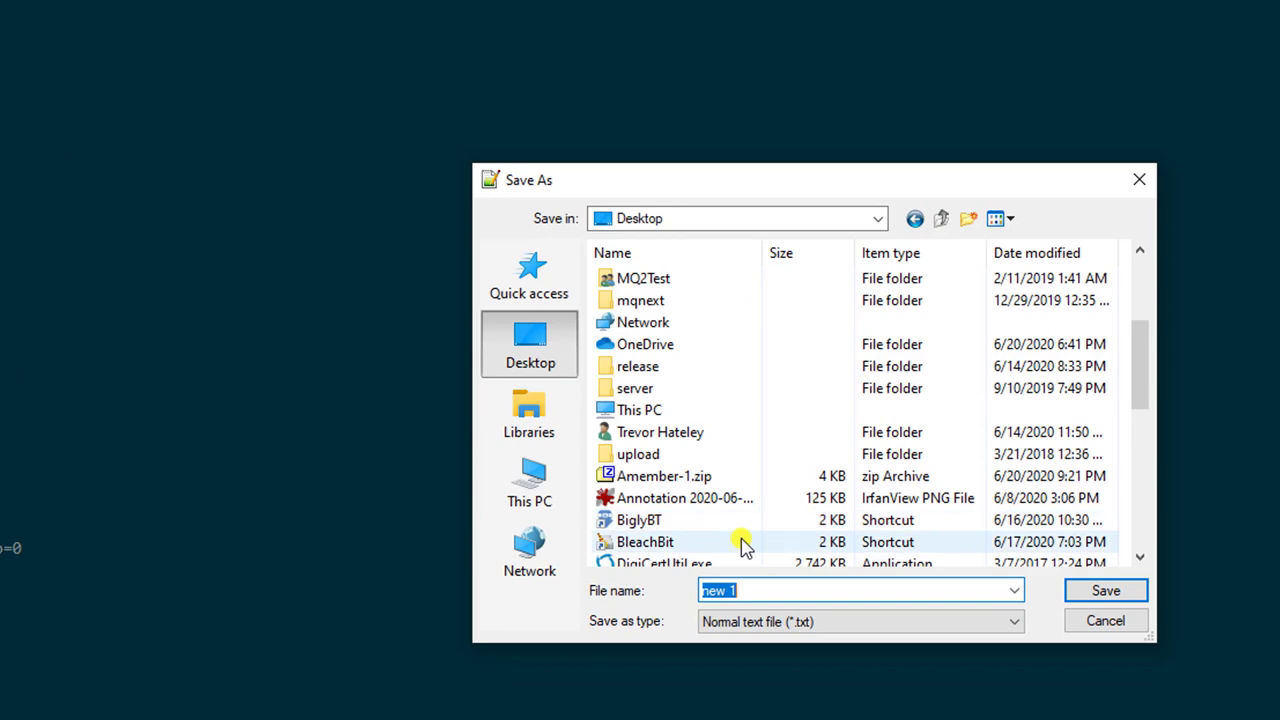
click(893, 627)
click(808, 163)
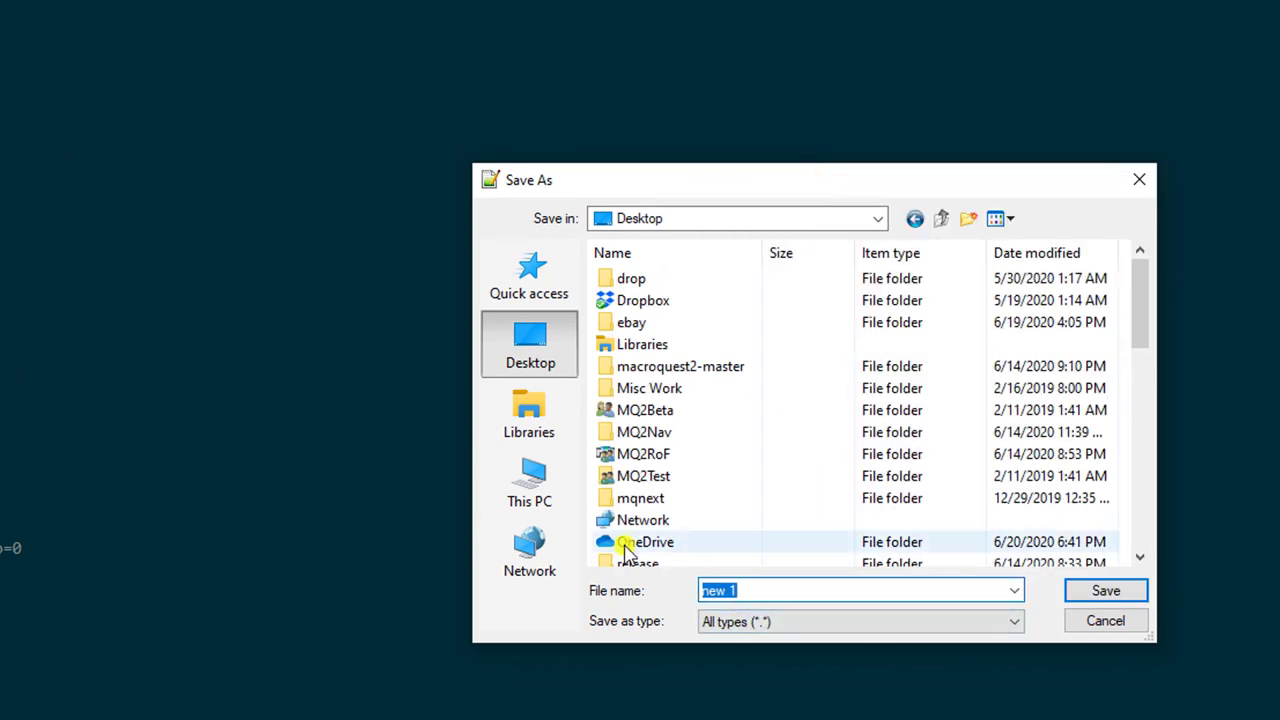
text(import.ini)
key(Return)
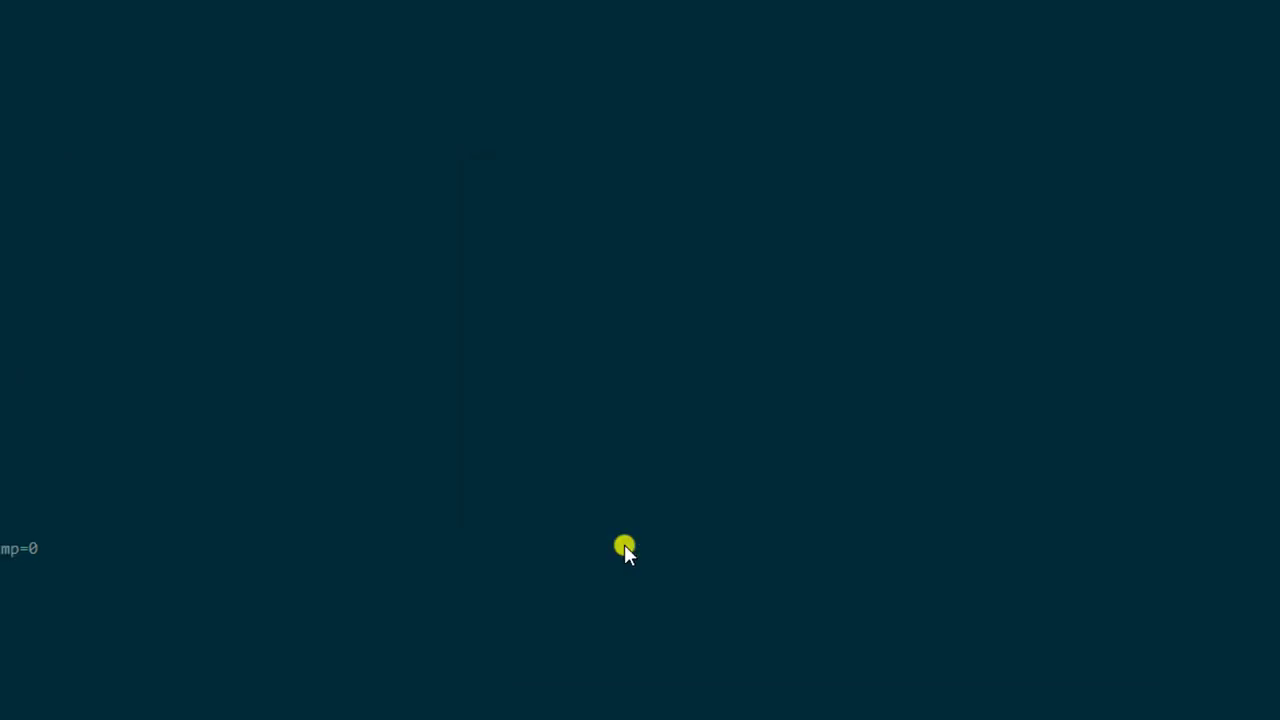
click(1265, 7)
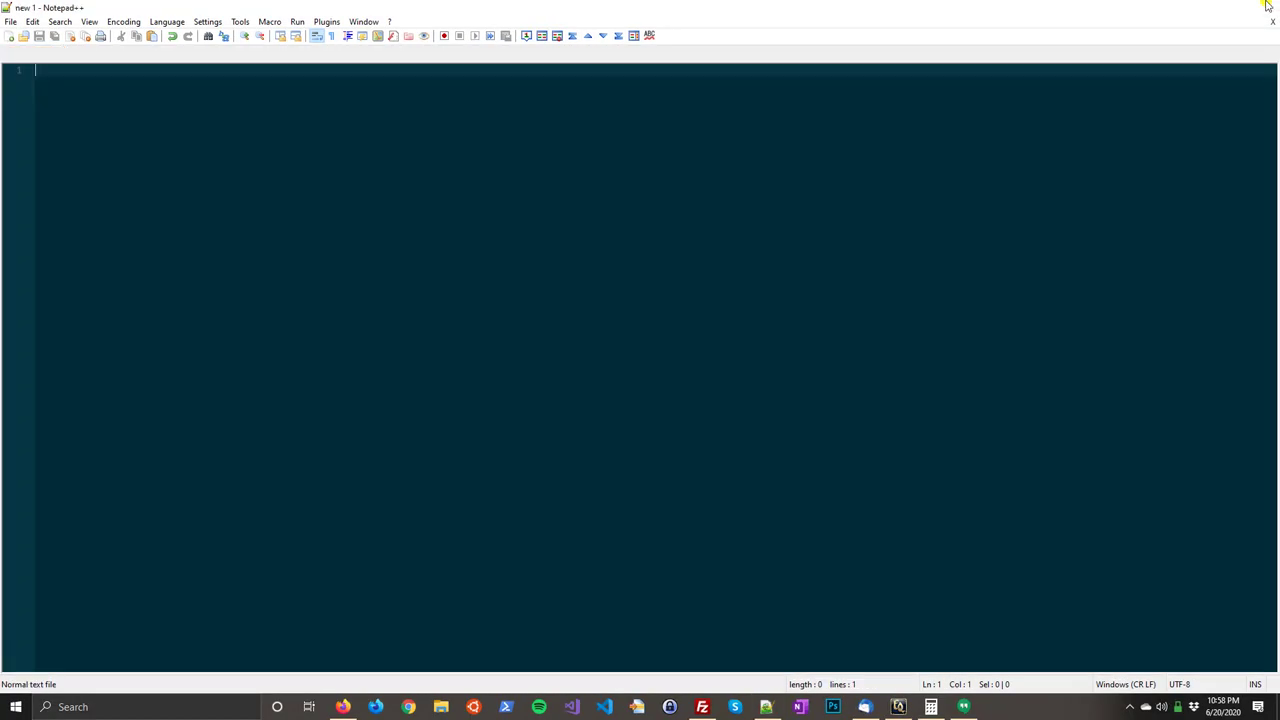
Back in EverQuest, start a MuleAssist Import and browse through C:\Users to the user's Desktop folder.
click(910, 710)
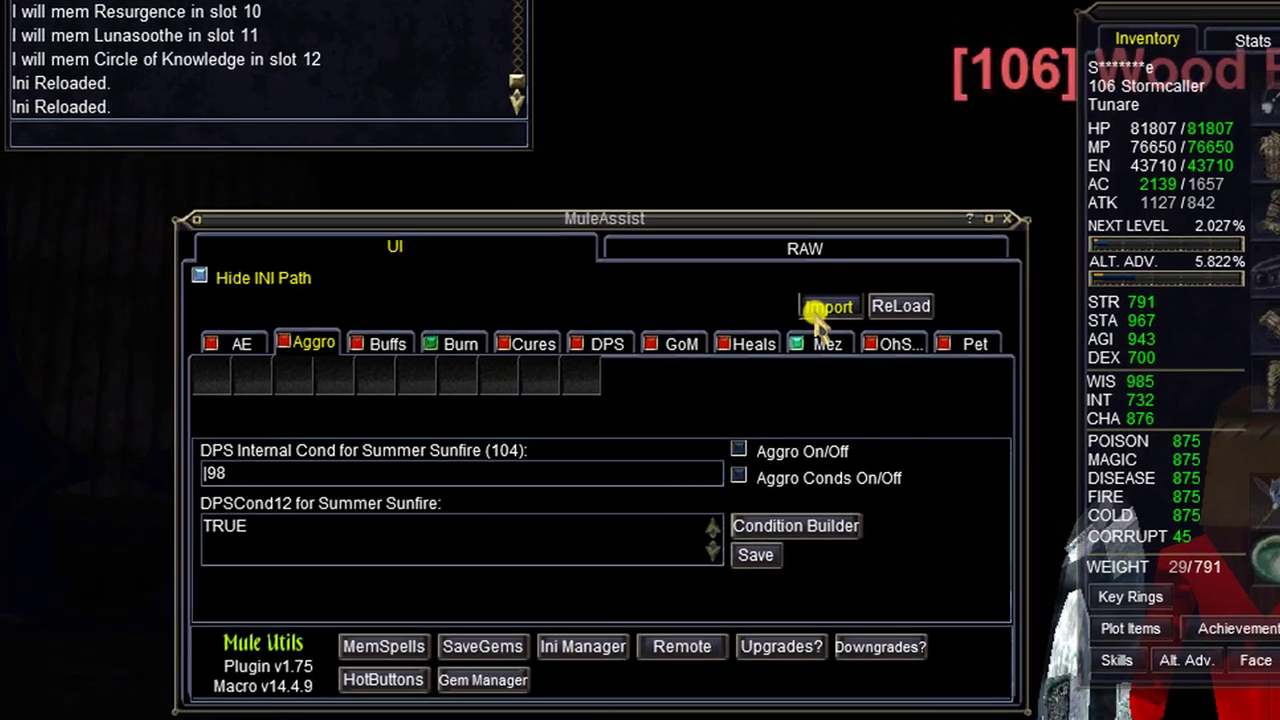
click(822, 297)
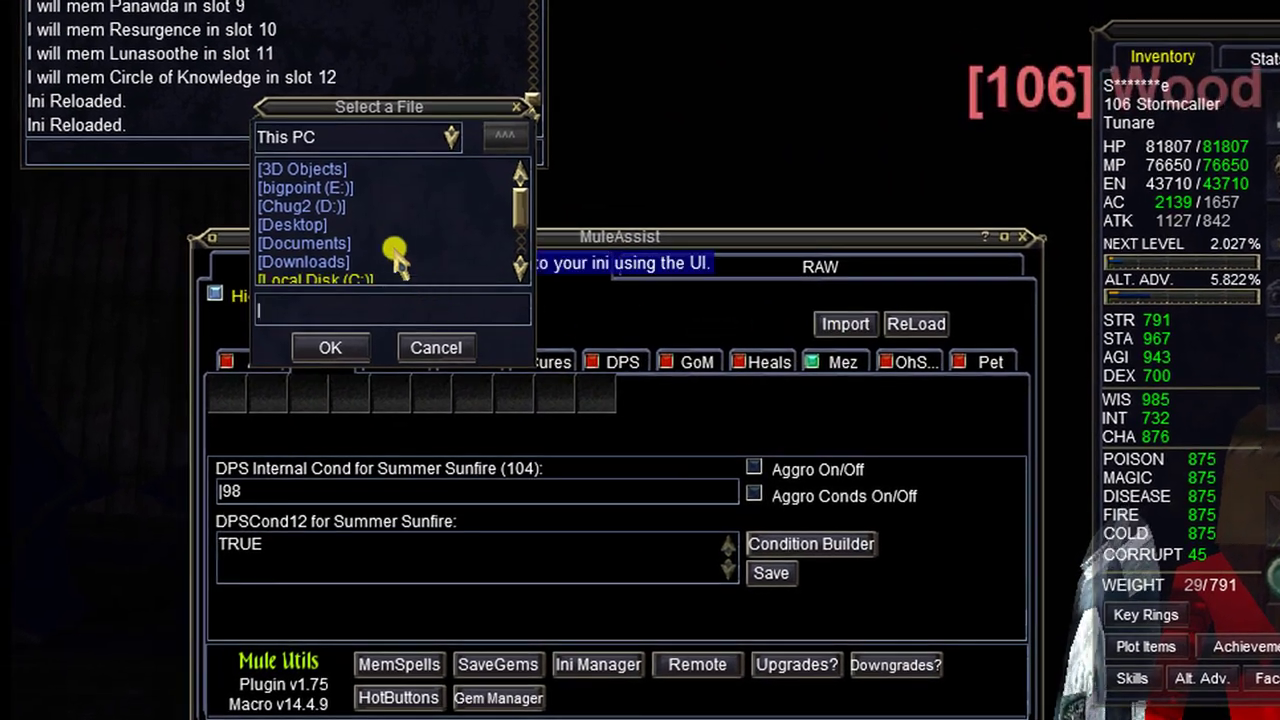
scroll(371, 214, down, 2)
double_click(372, 250)
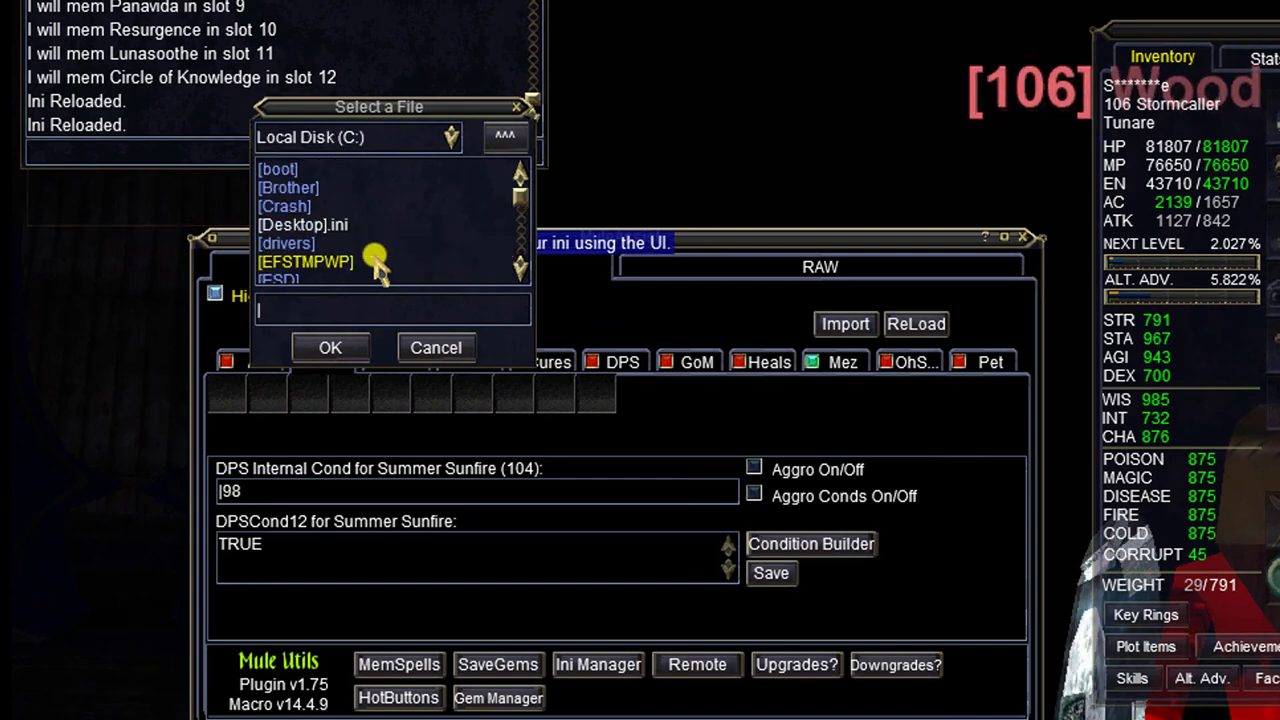
scroll(366, 255, down, 8)
double_click(300, 217)
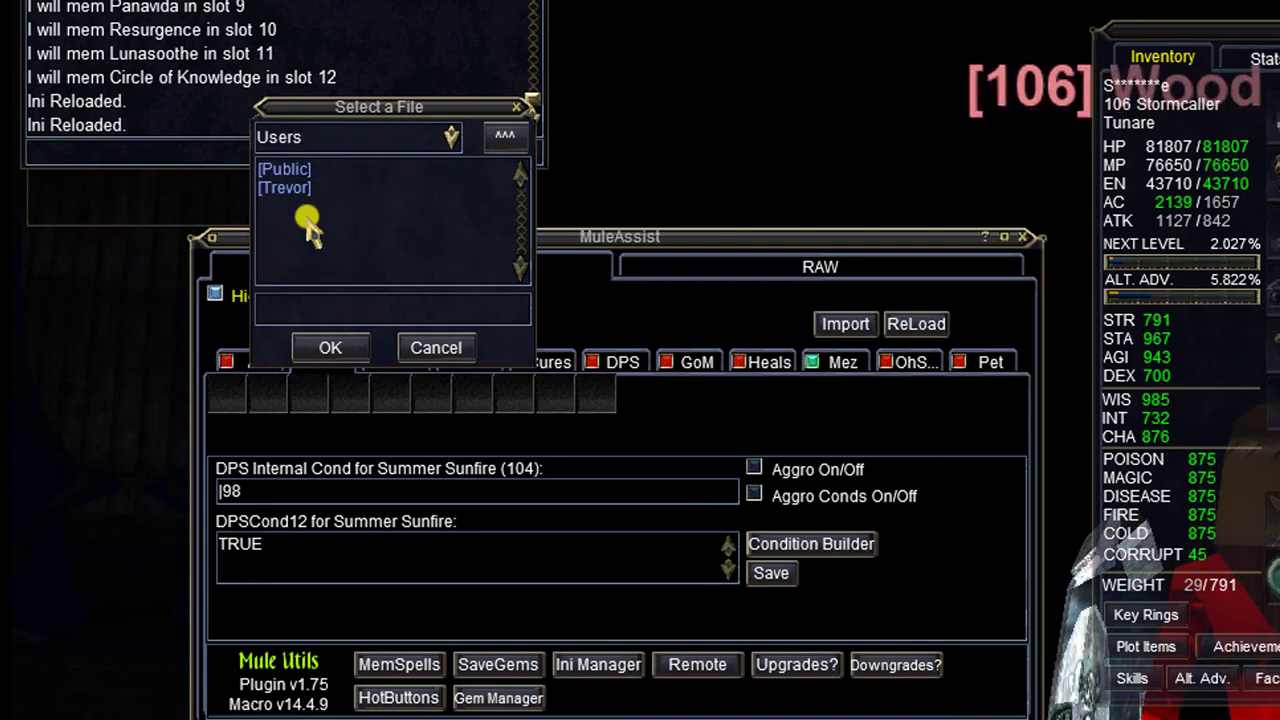
double_click(289, 192)
scroll(345, 225, down, 10)
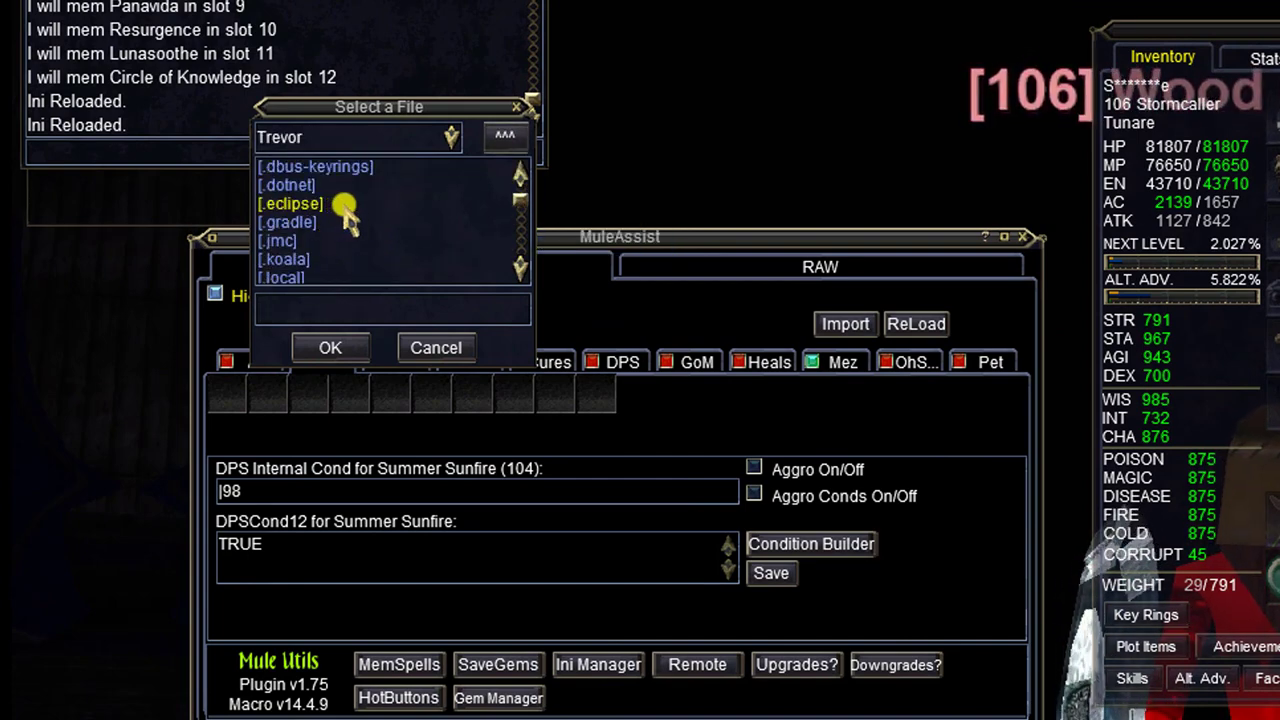
double_click(335, 178)
Select import.ini in the Select a File dialog and confirm the import.
scroll(370, 205, down, 4)
scroll(398, 232, down, 3)
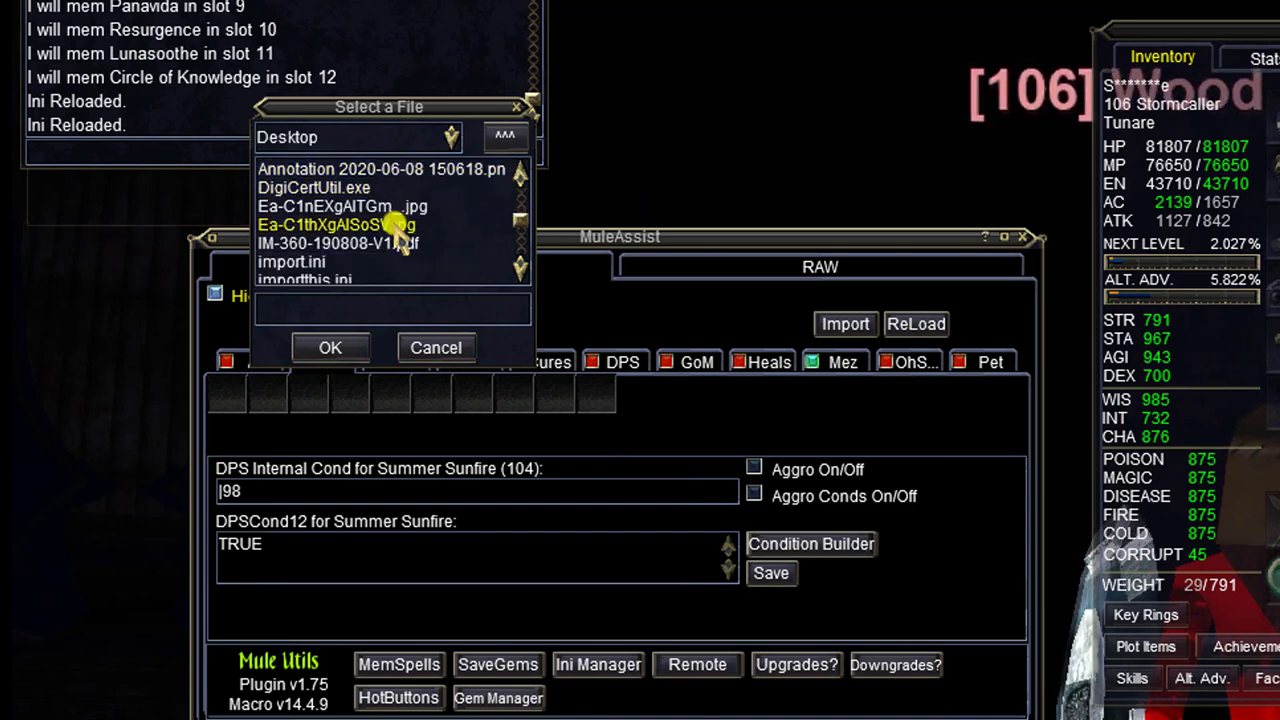
scroll(380, 280, down, 2)
click(300, 231)
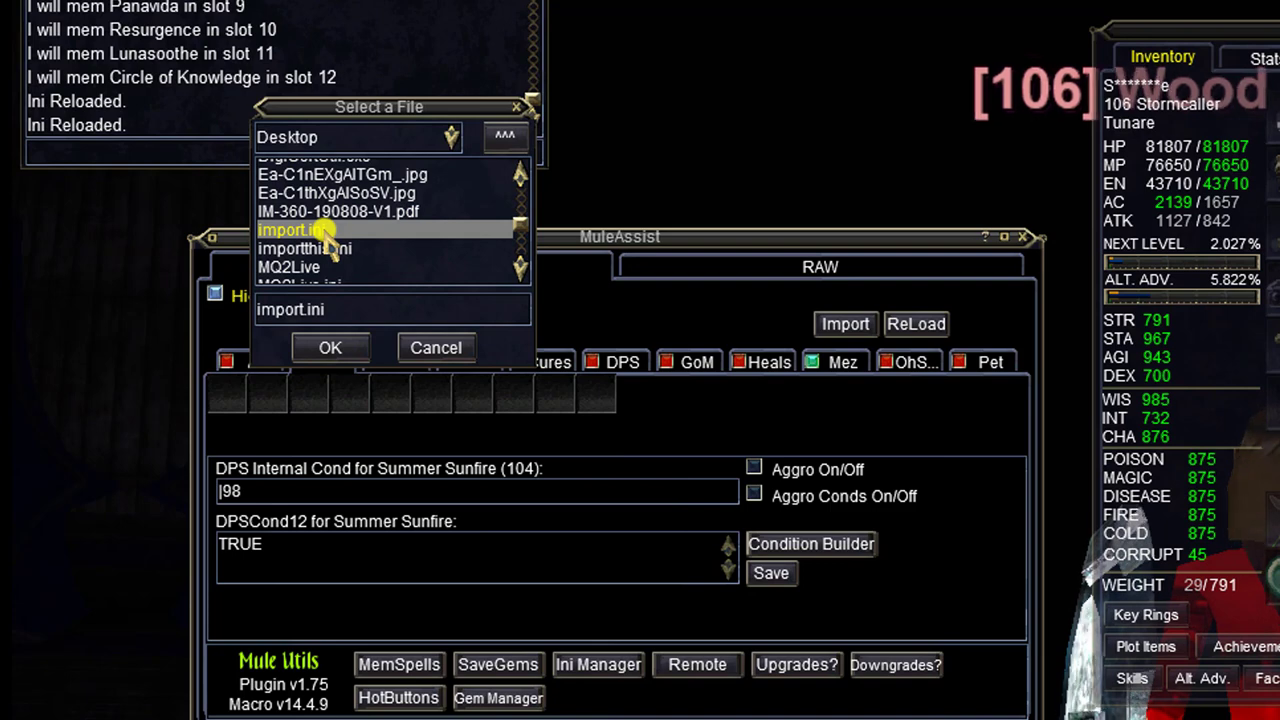
click(330, 349)
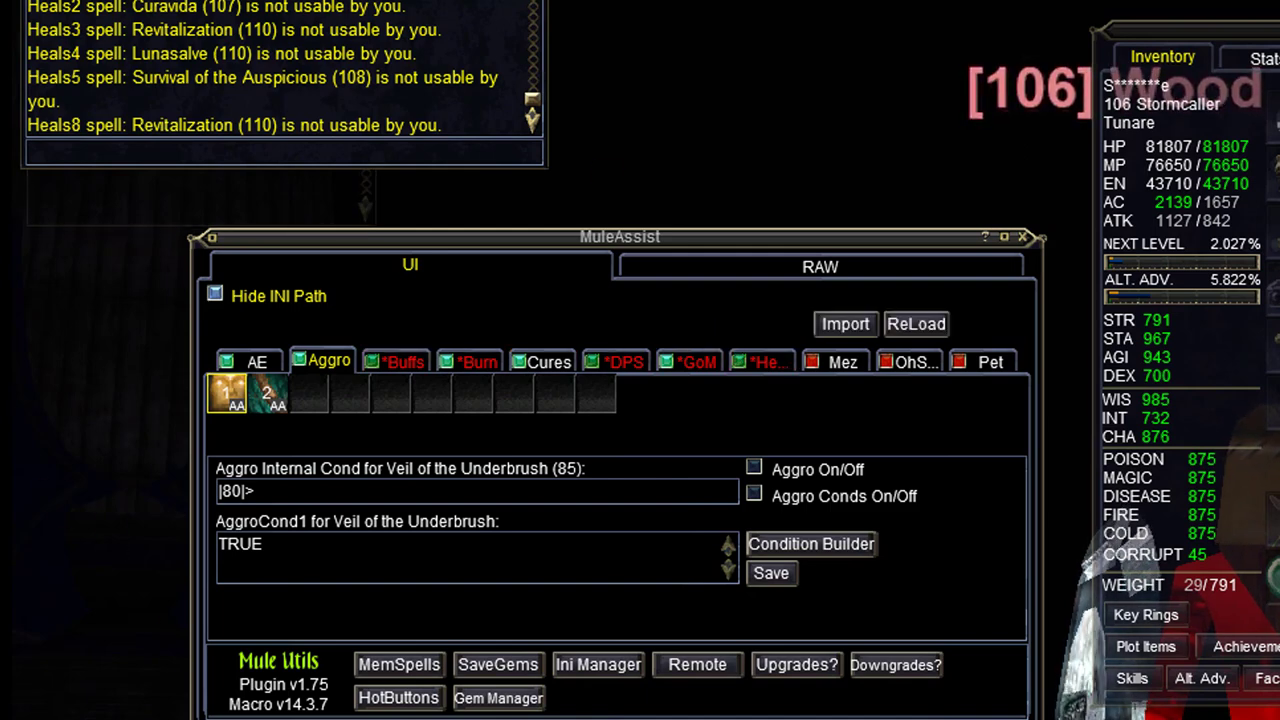
Browse the AE, Aggro and Buffs spell lists and show the first buff's conditions.
click(255, 363)
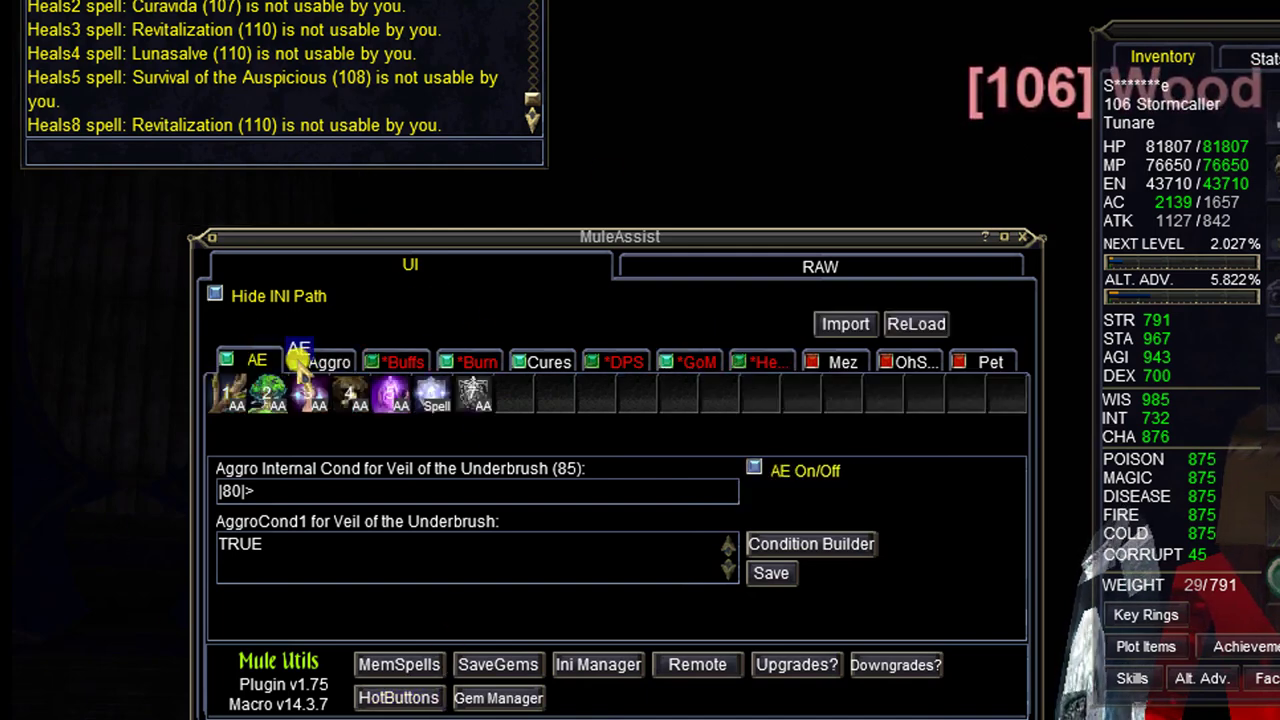
click(305, 362)
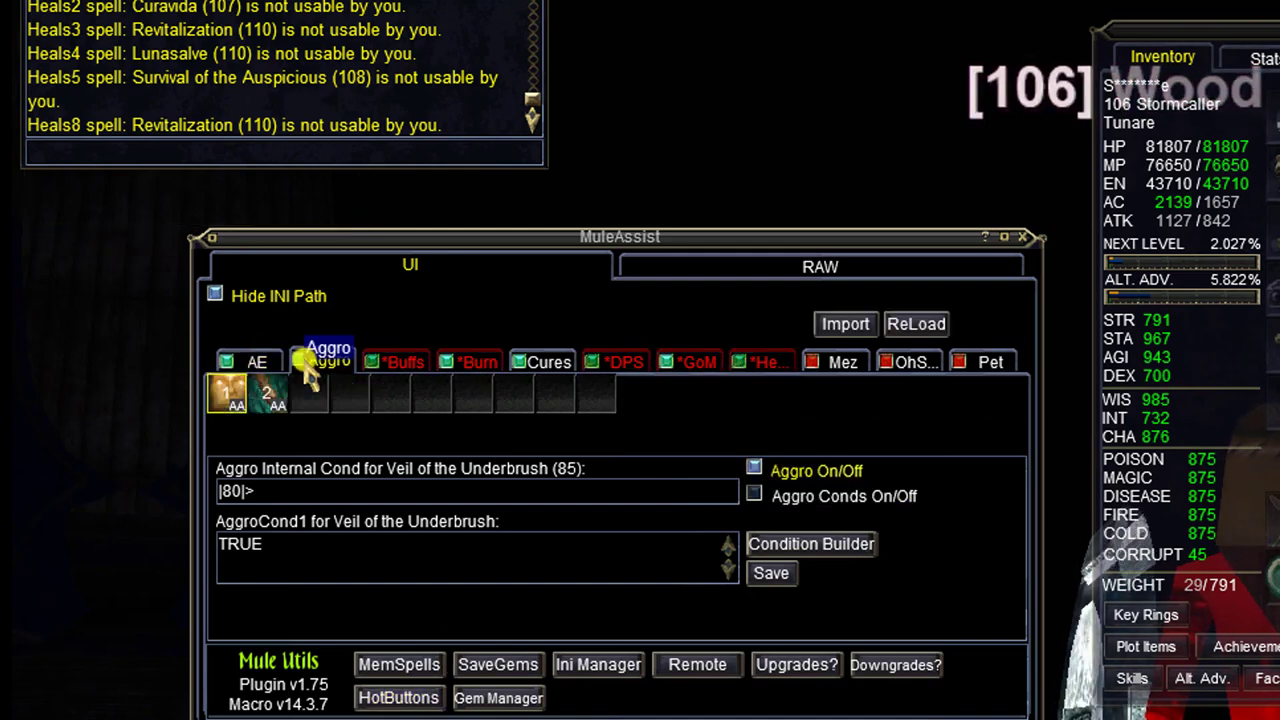
click(398, 362)
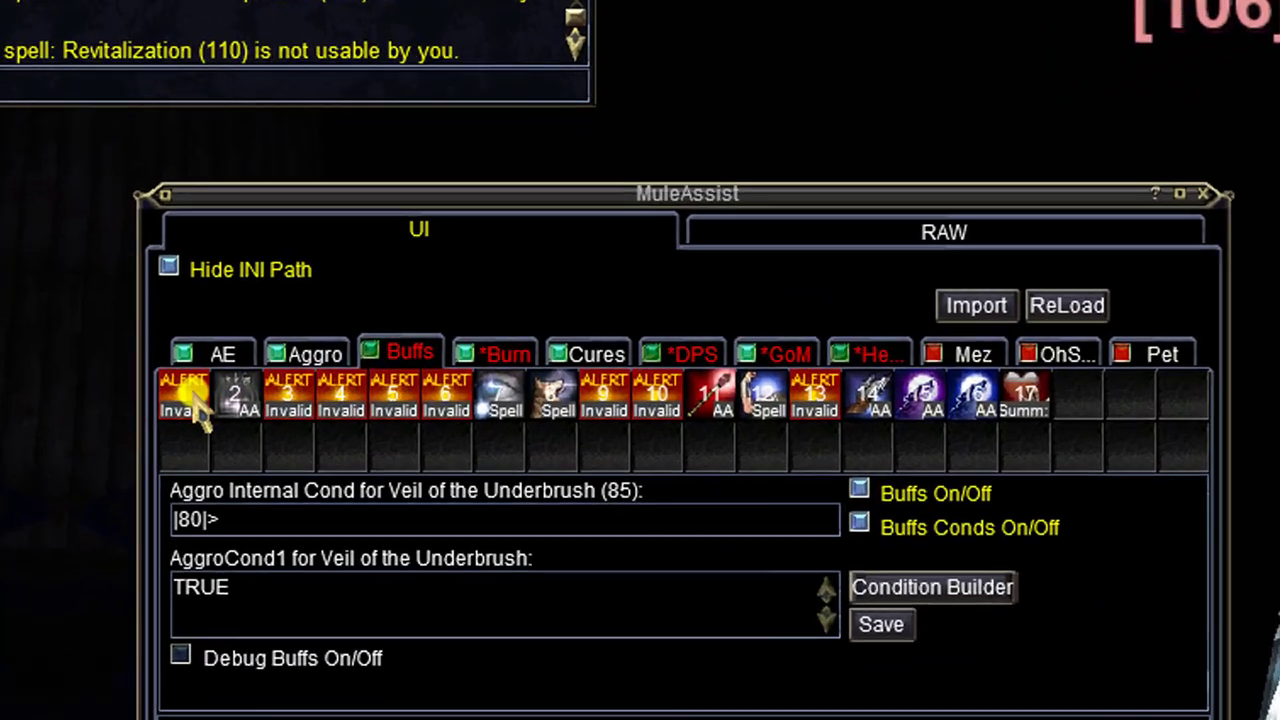
click(230, 393)
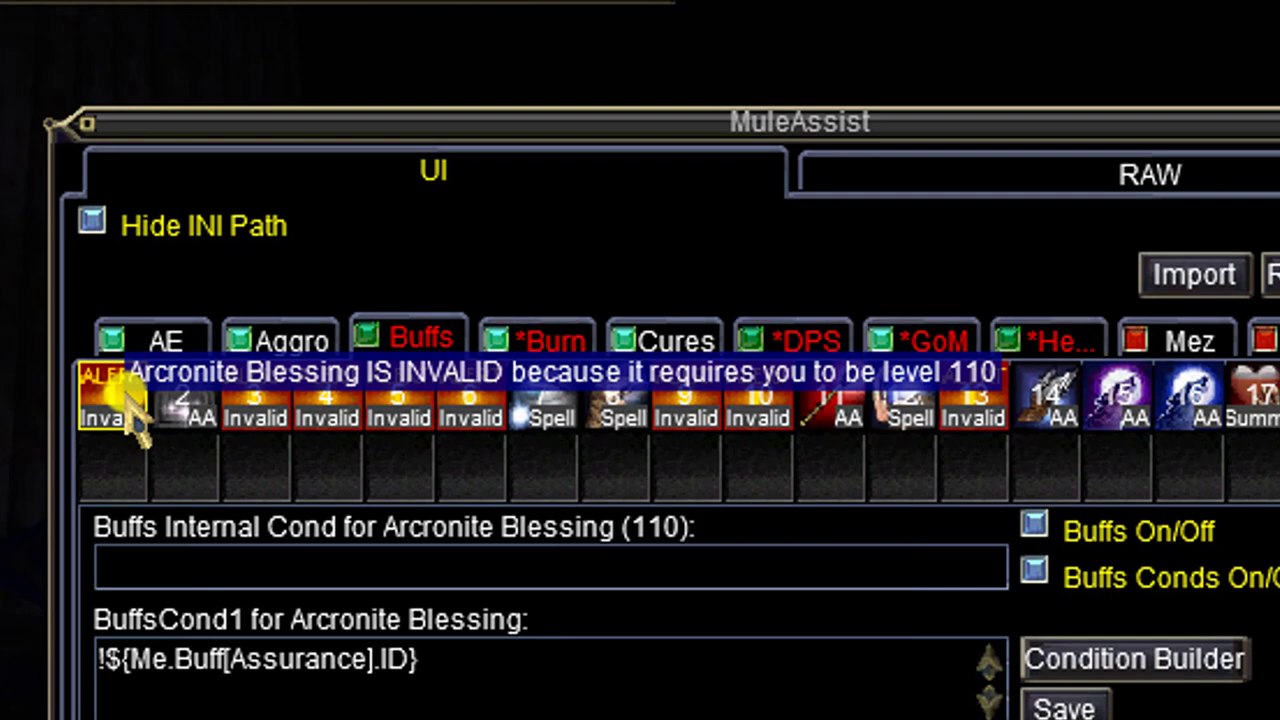
Downgrade the first buff, Arcronite Blessing, to Shieldstone Blessing.
right_click(128, 404)
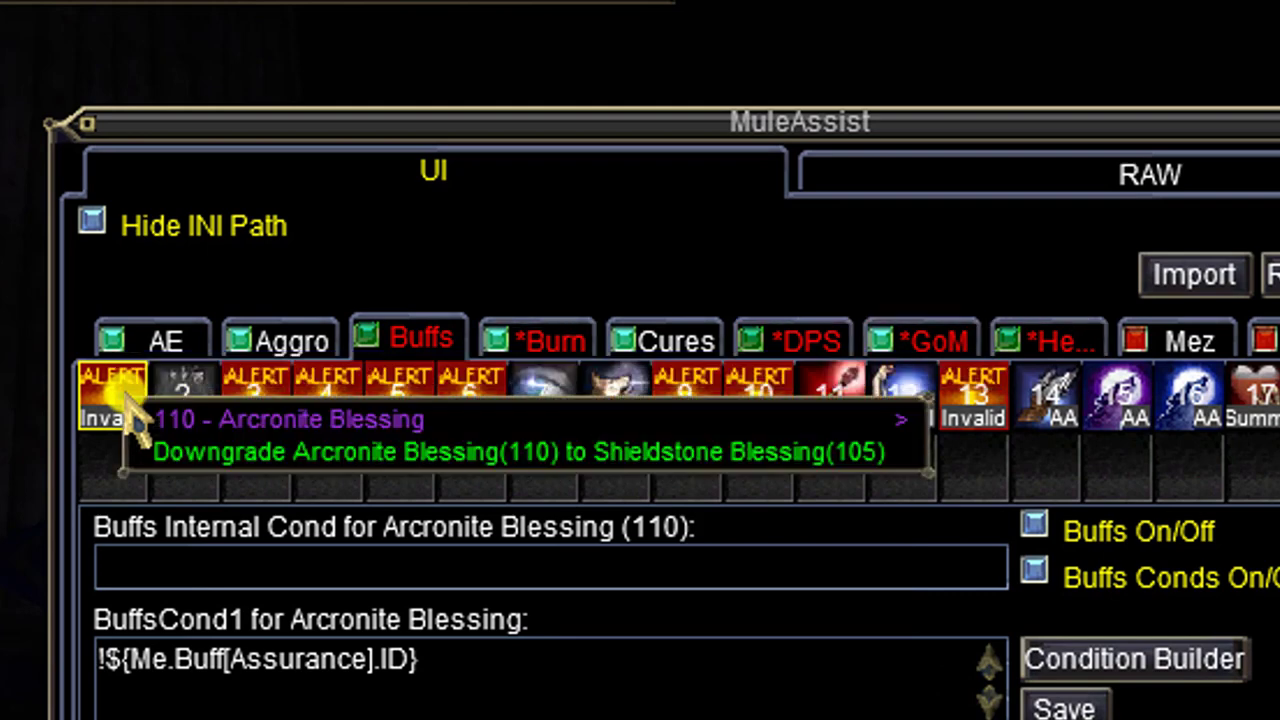
mouse_move(195, 425)
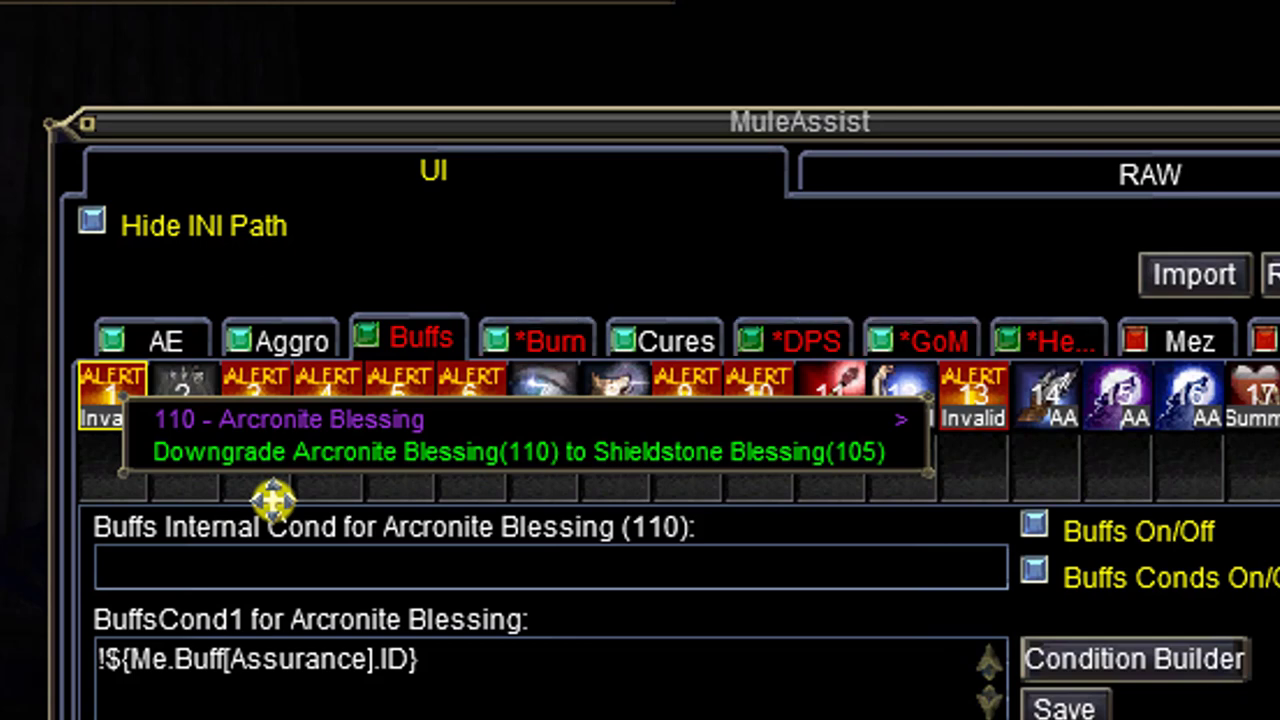
click(272, 500)
right_click(103, 433)
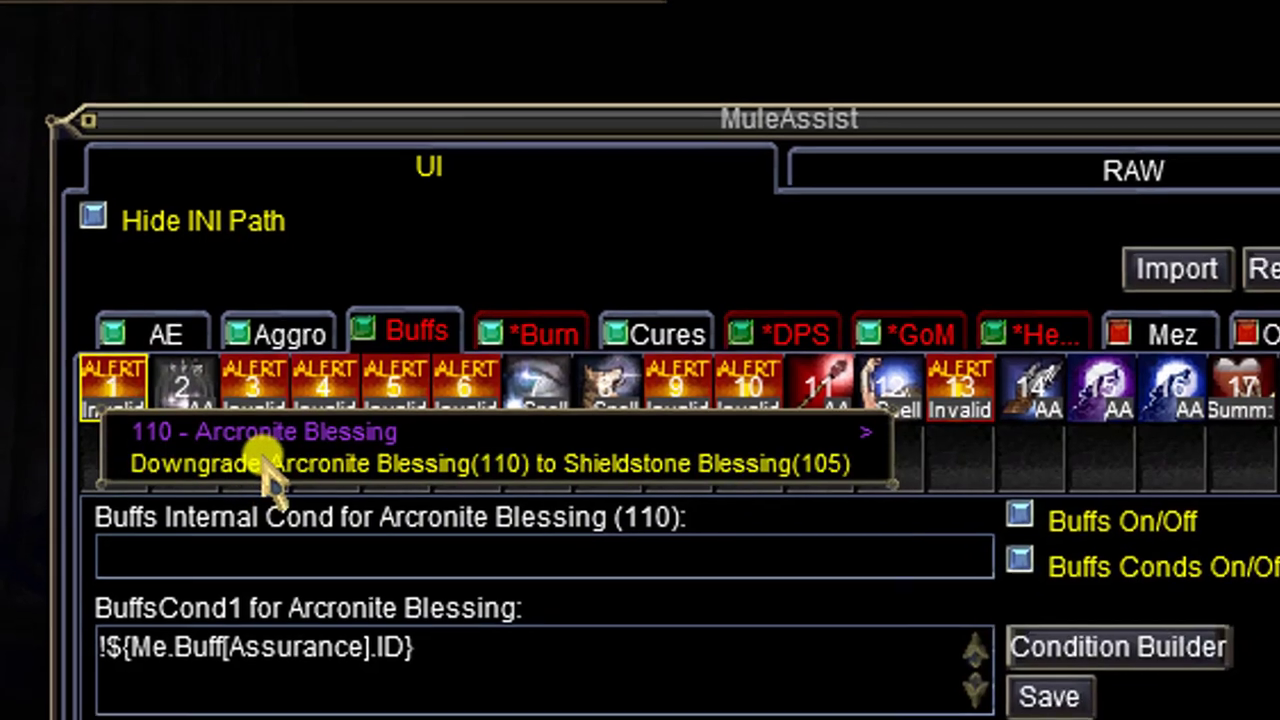
click(265, 473)
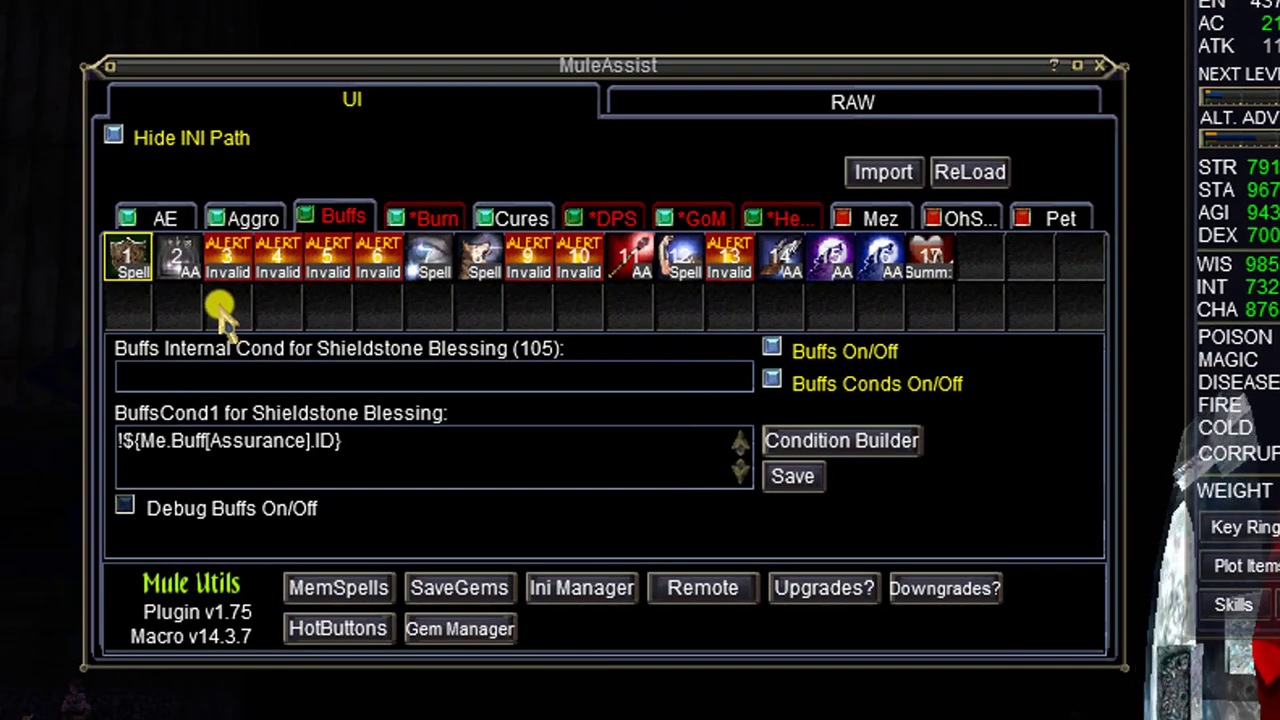
Downgrade Savage Growth to Ferocious Growth and Frostreave Aura to Frostweave Aura.
right_click(228, 270)
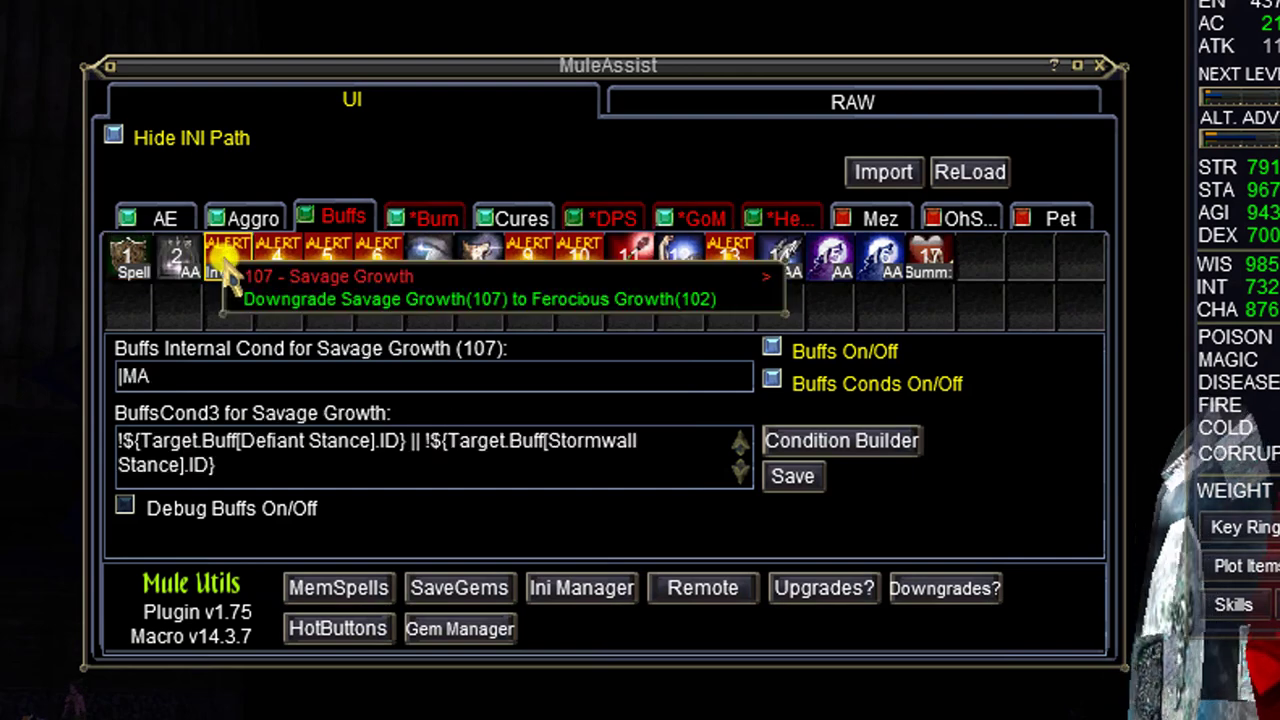
click(337, 296)
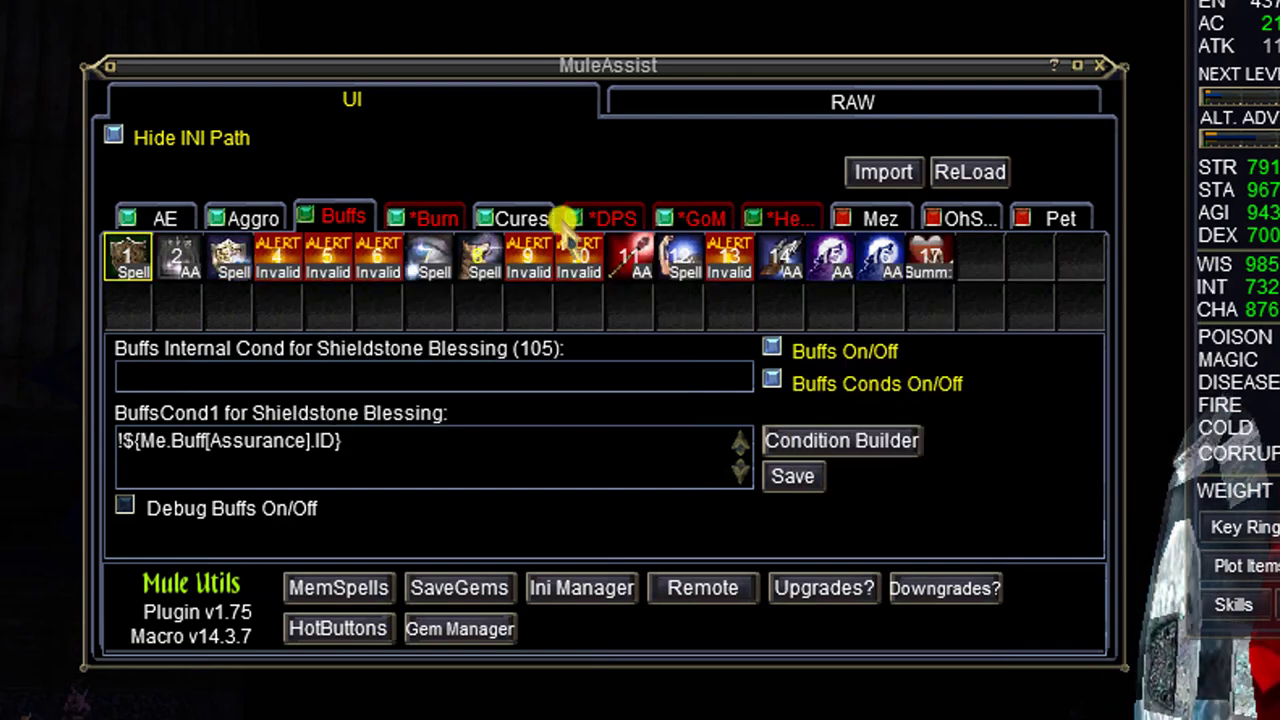
right_click(726, 258)
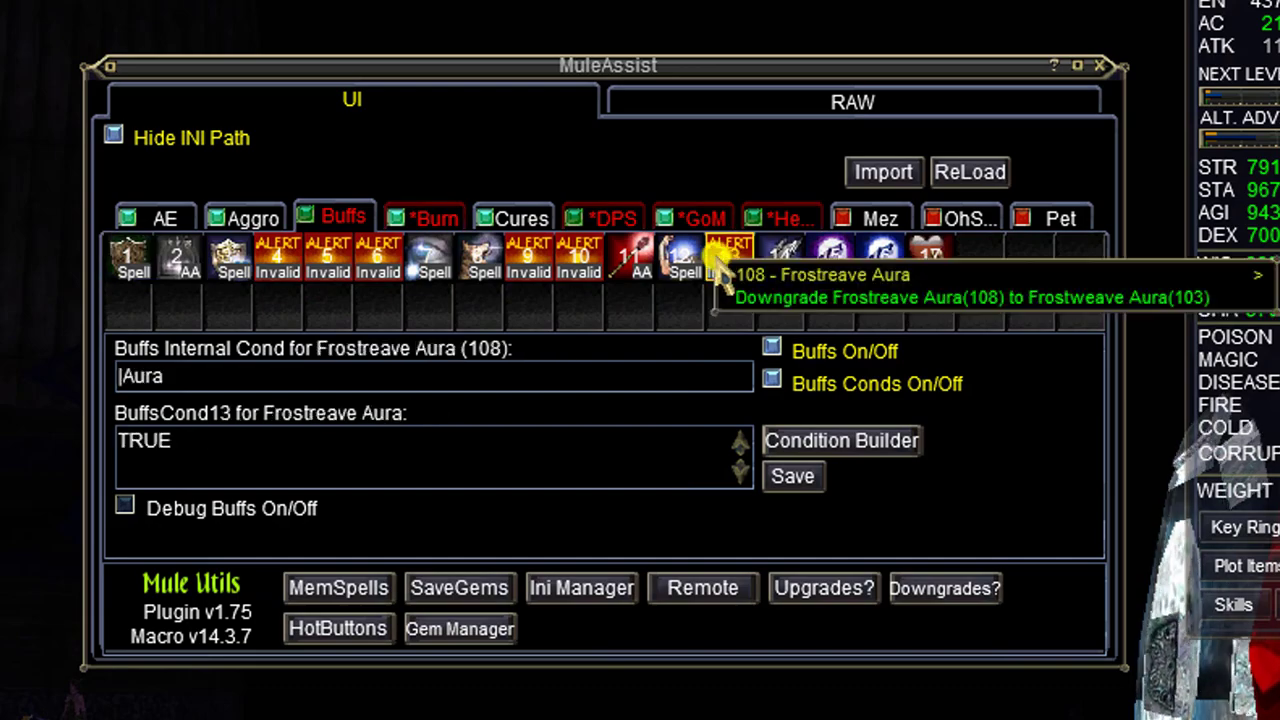
click(766, 296)
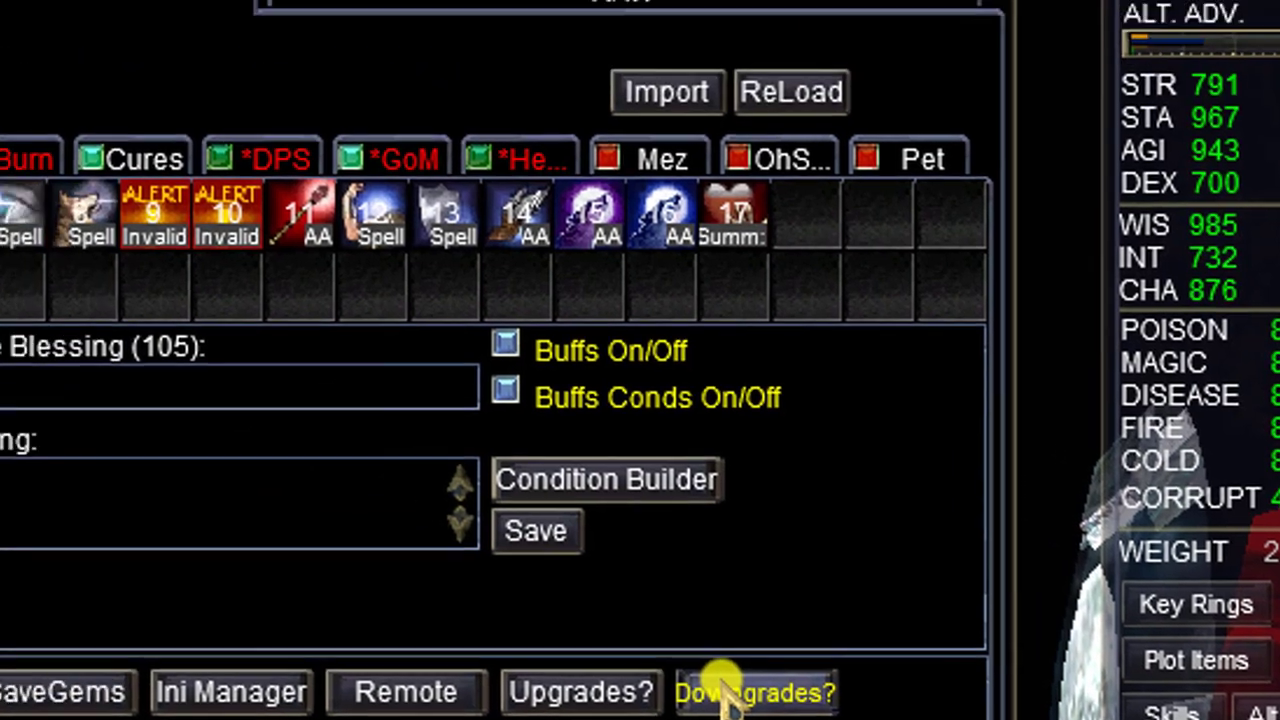
Check all spells for downgrades, view DPS spell 12's conditions, and list gem 4's alternatives.
click(597, 588)
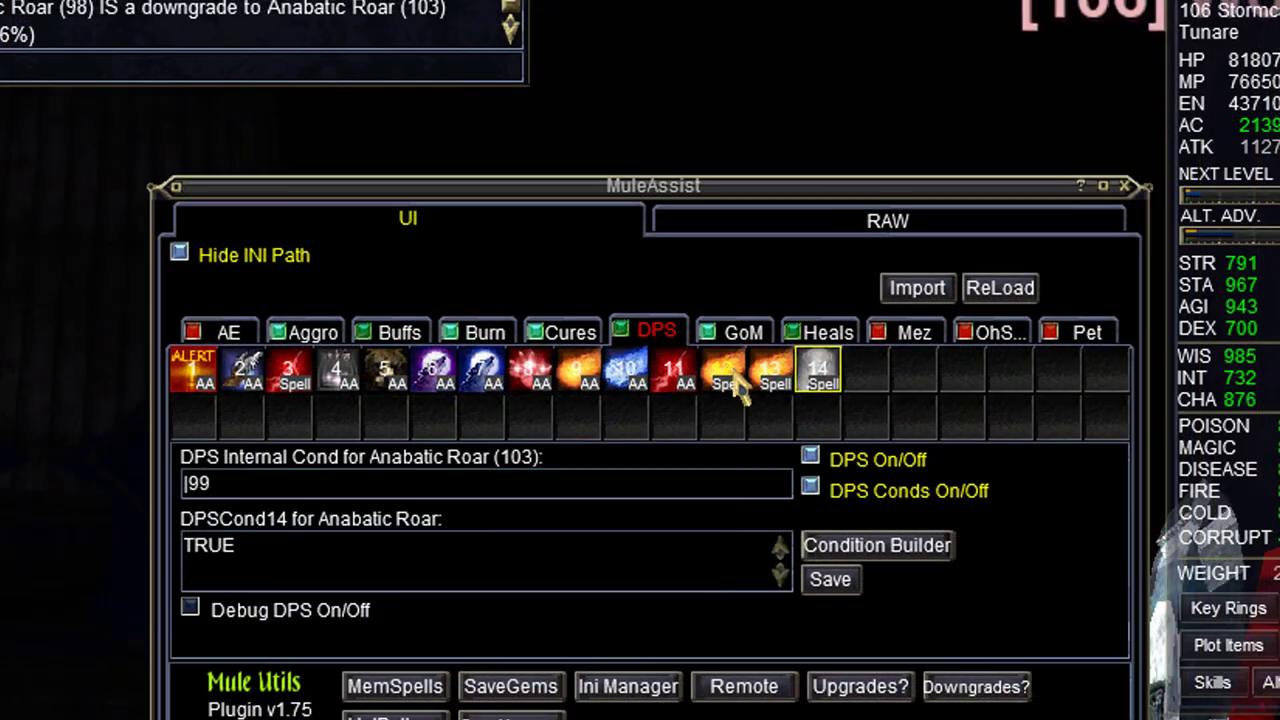
click(714, 372)
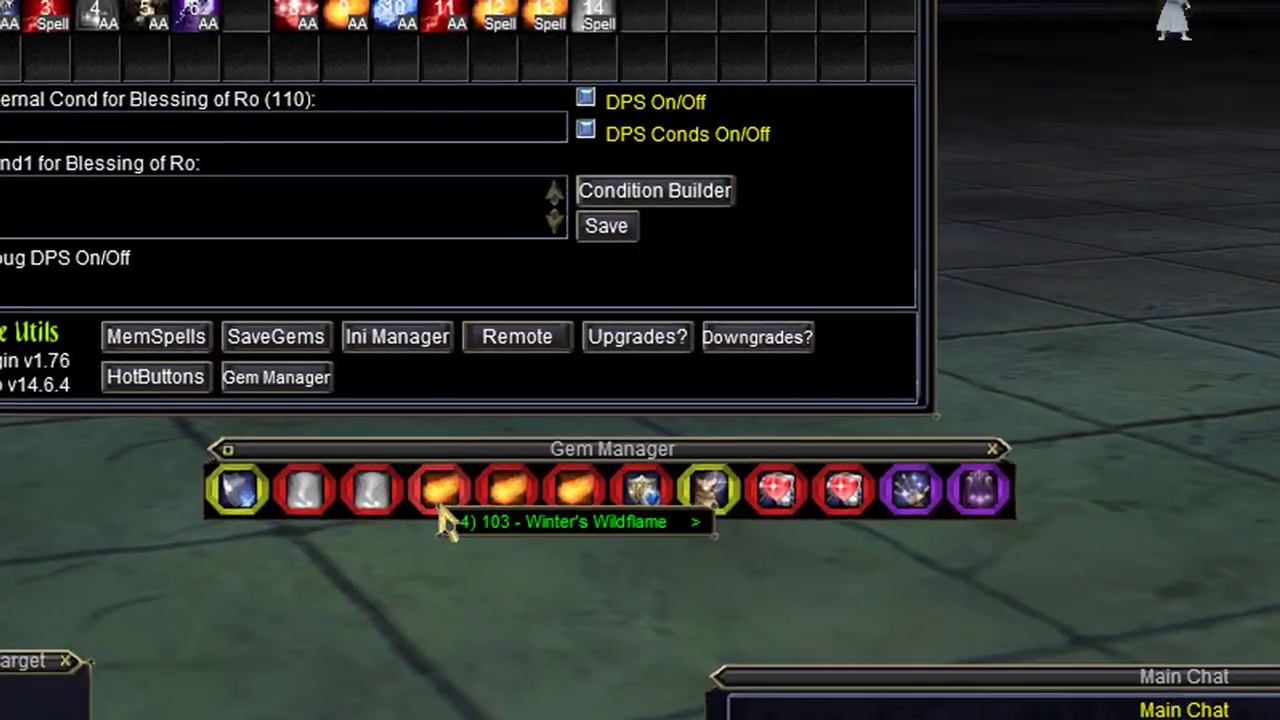
right_click(640, 684)
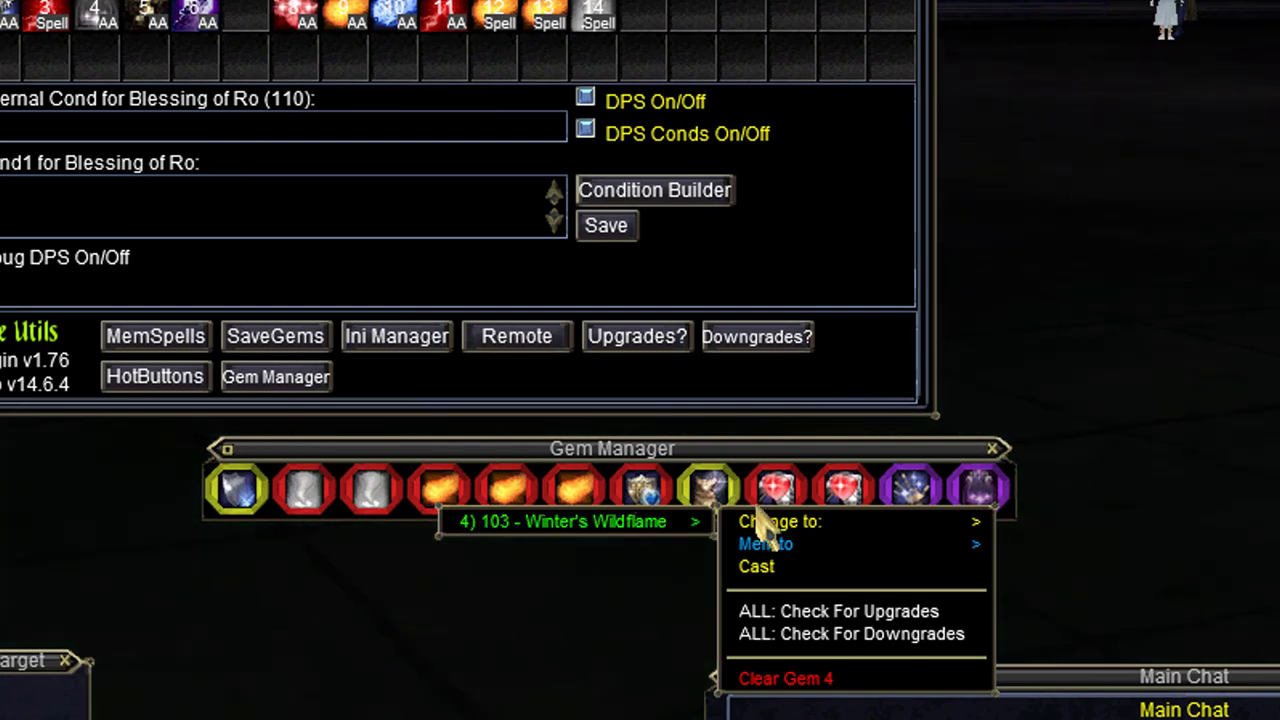
mouse_move(768, 524)
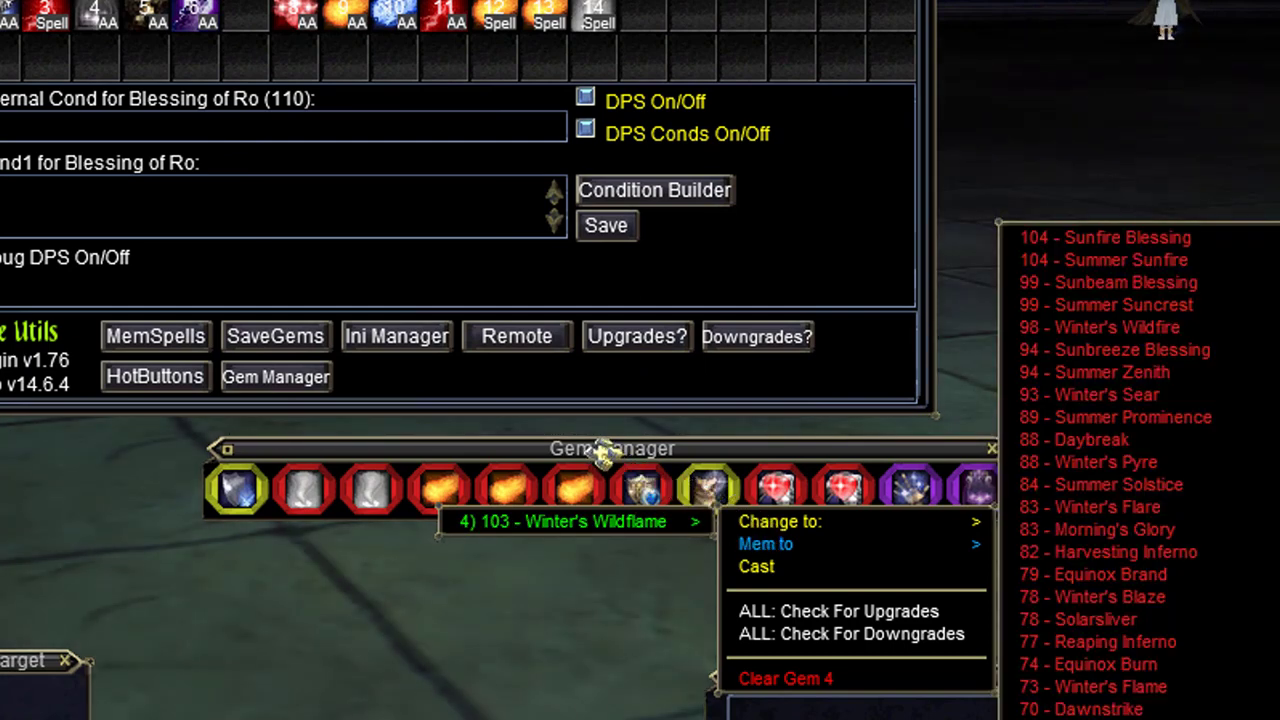
click(600, 449)
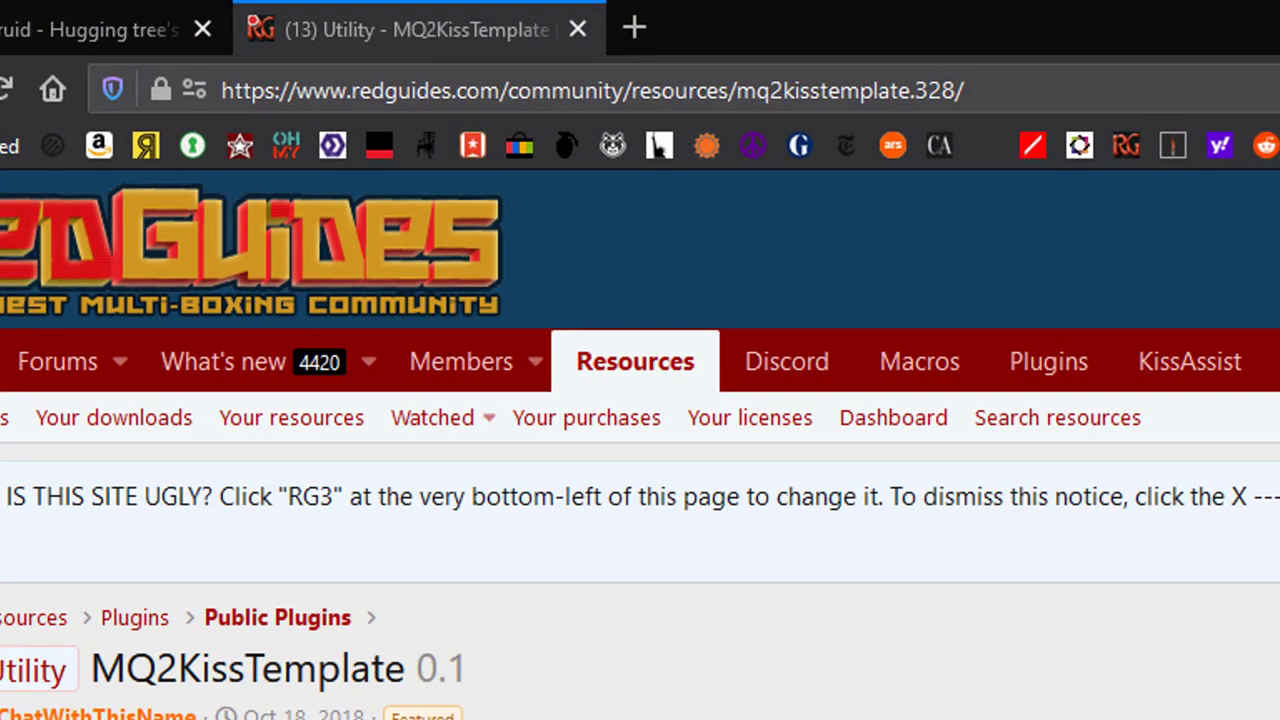
Open Resources in a new tab and browse the KissAssist .ini Library under .INI and Configurations.
middle_click(630, 360)
click(800, 30)
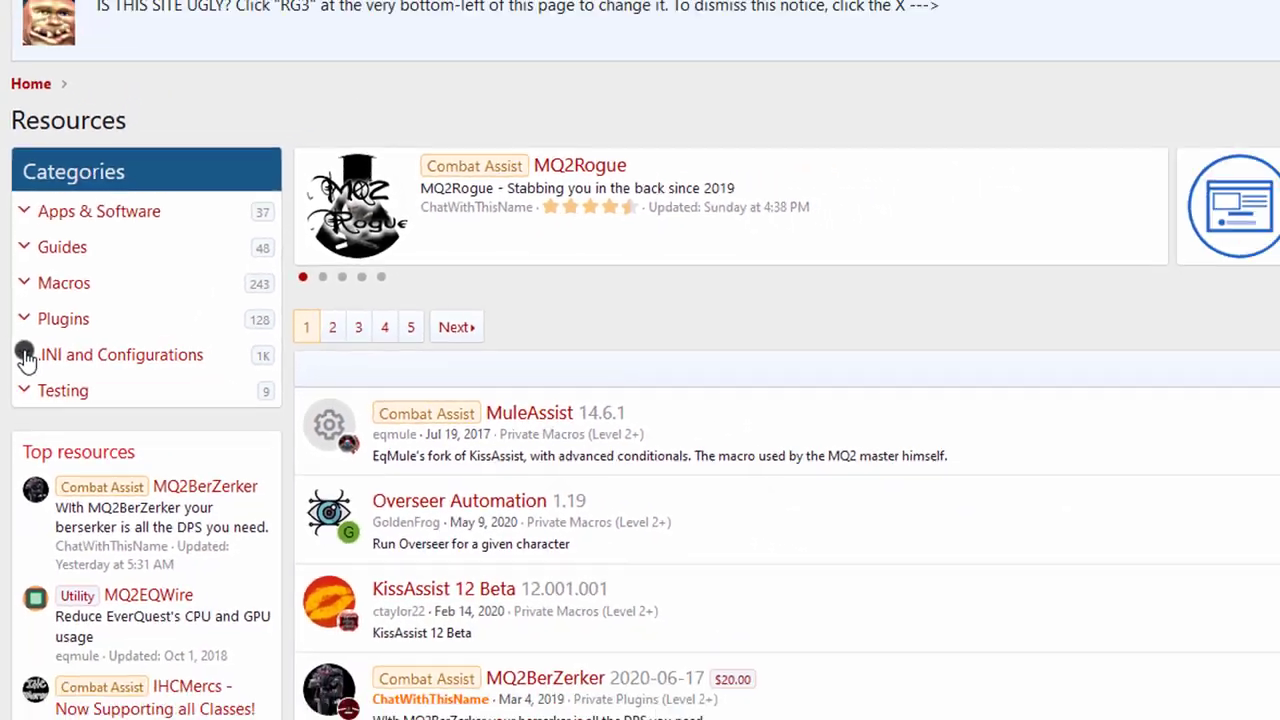
click(25, 355)
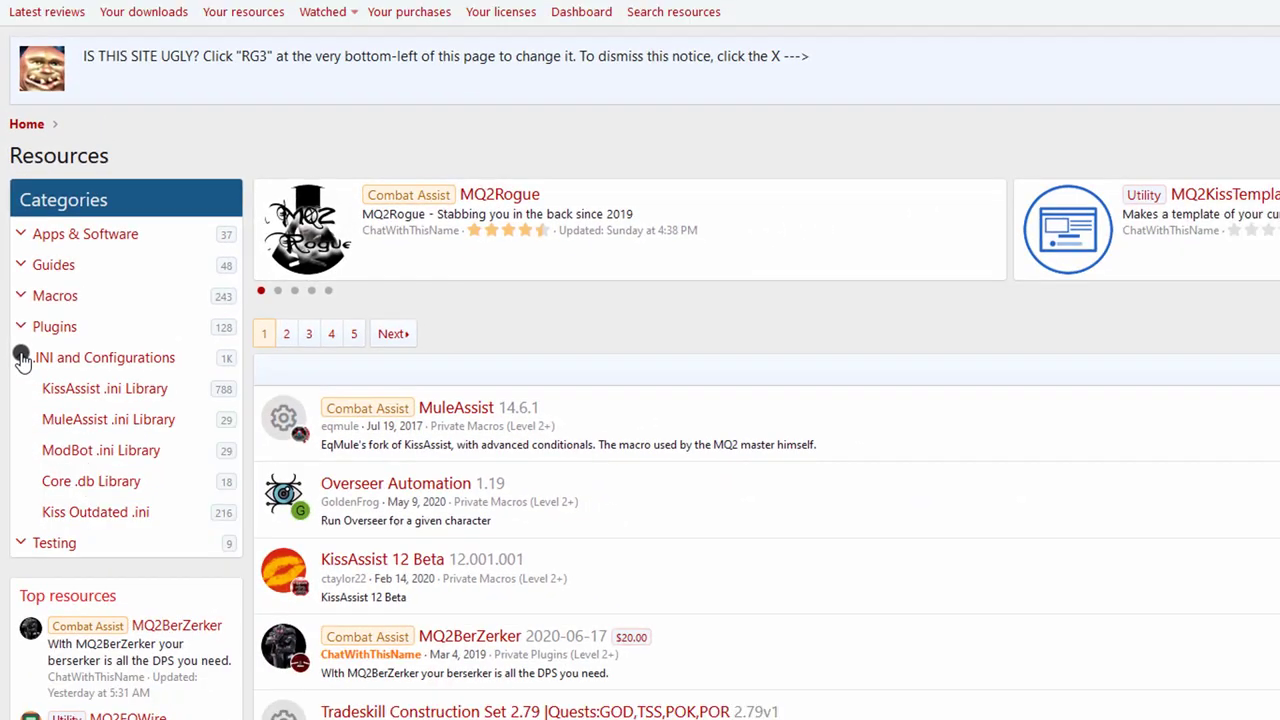
click(120, 388)
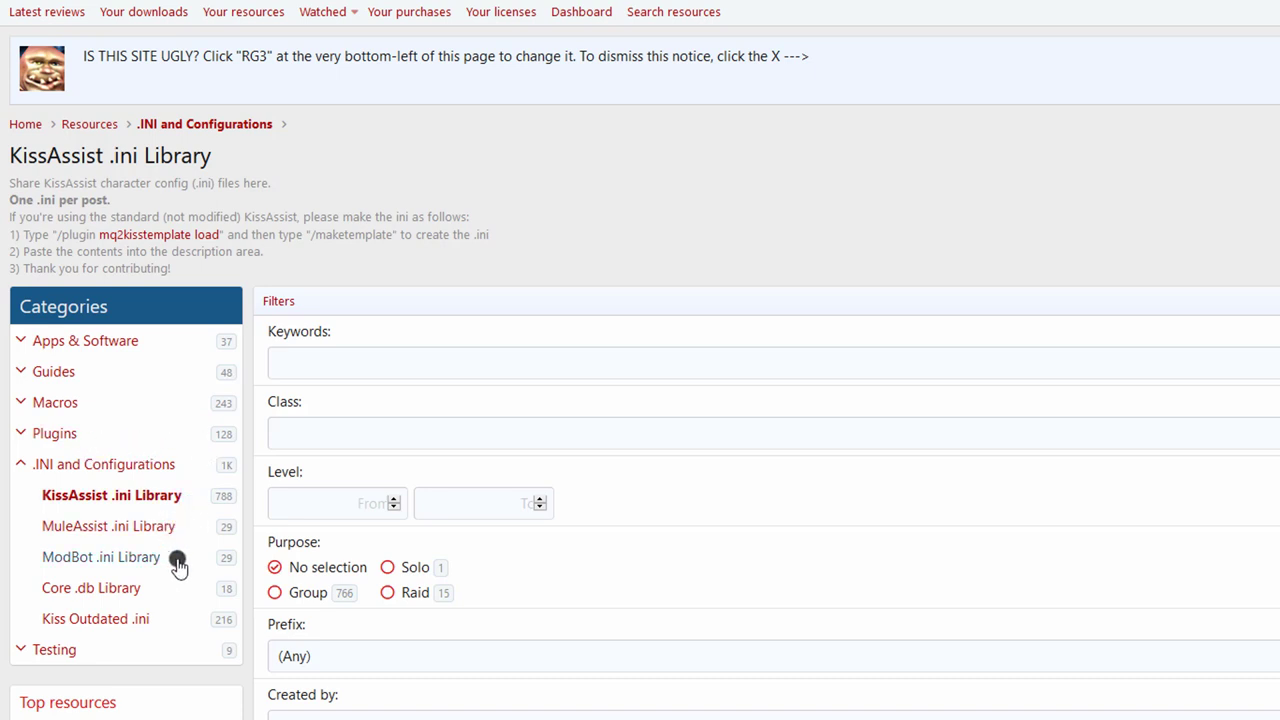
scroll(349, 406, down, 1)
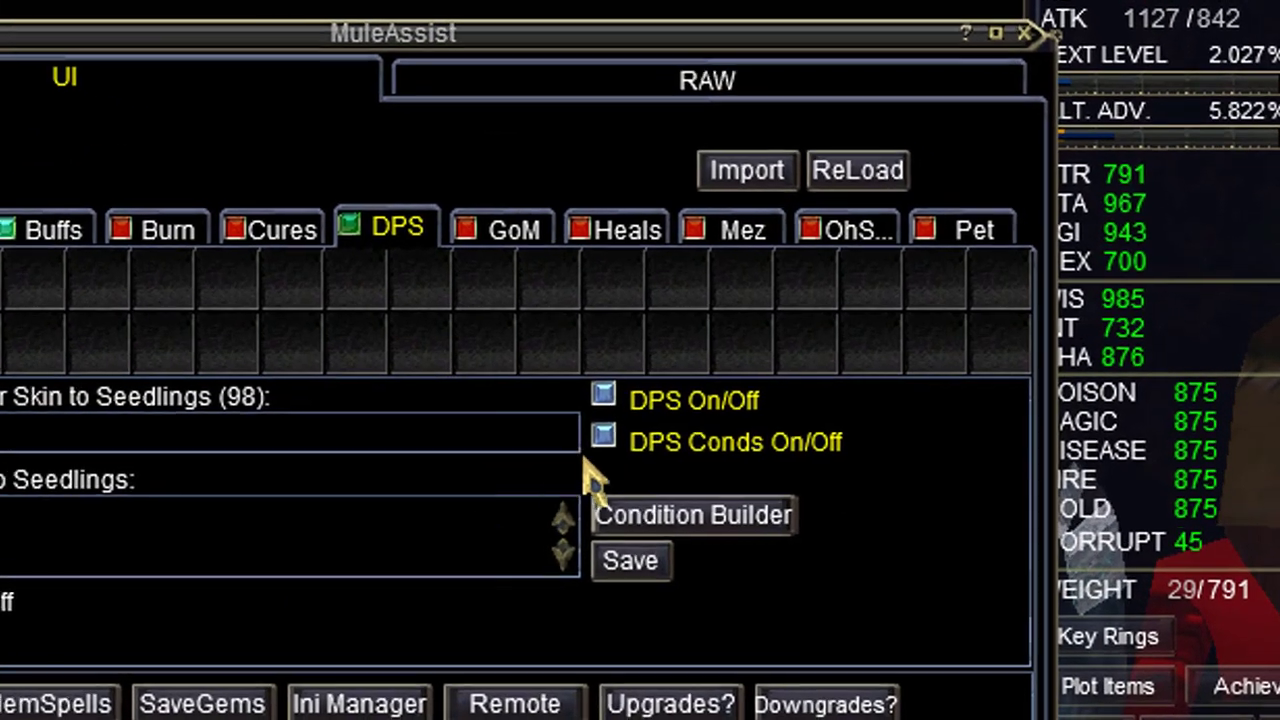
Bring up the Cond Builder for Skin to Seedlings and clear its TRUE condition.
click(800, 403)
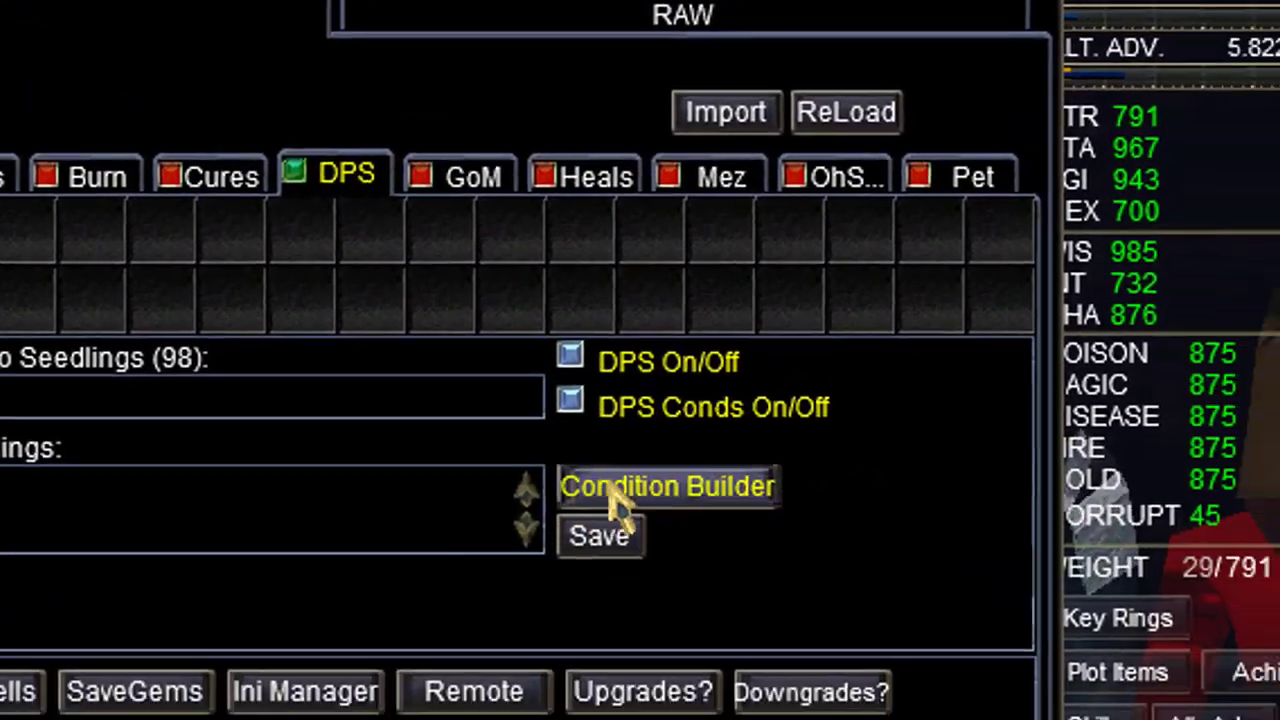
click(625, 515)
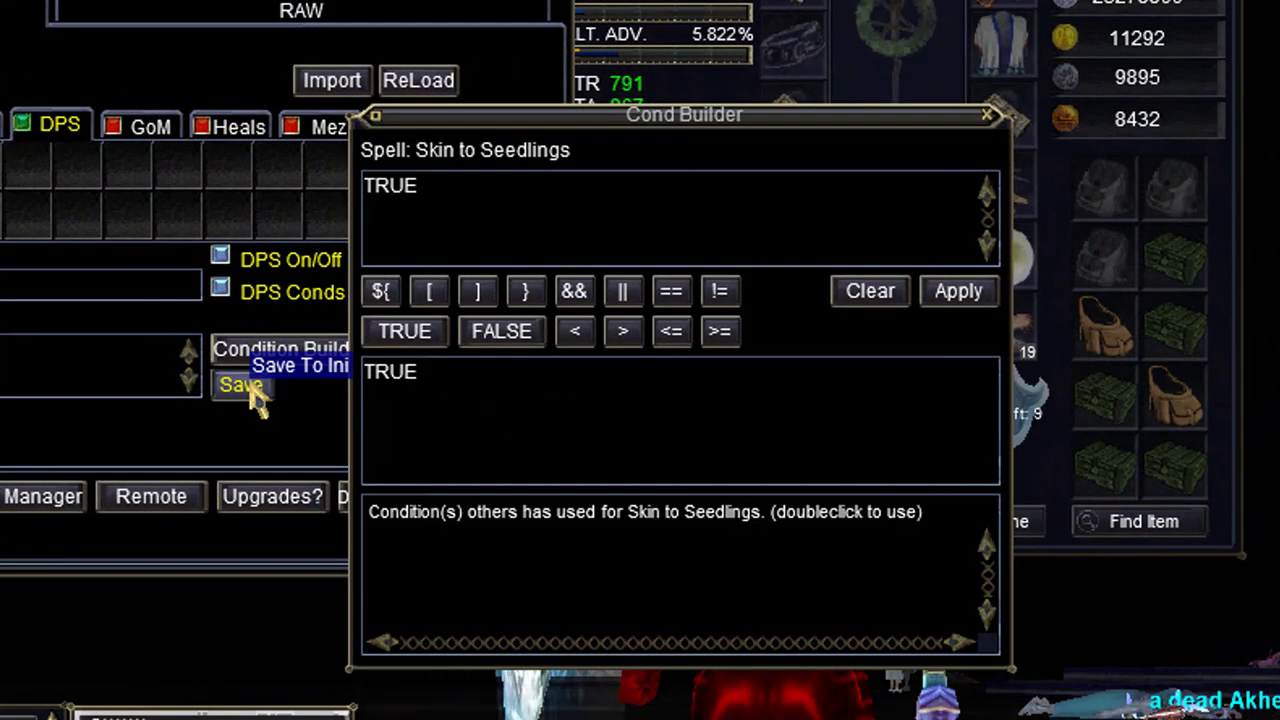
drag(765, 122, 522, 110)
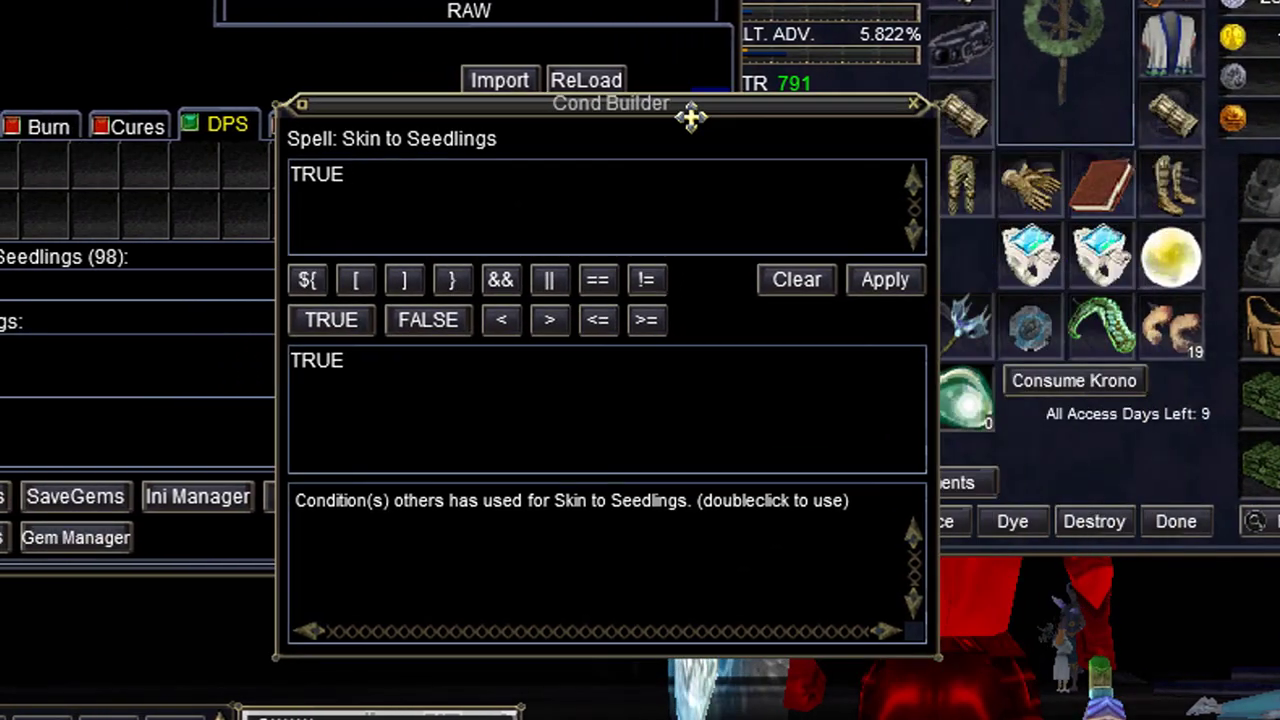
click(818, 288)
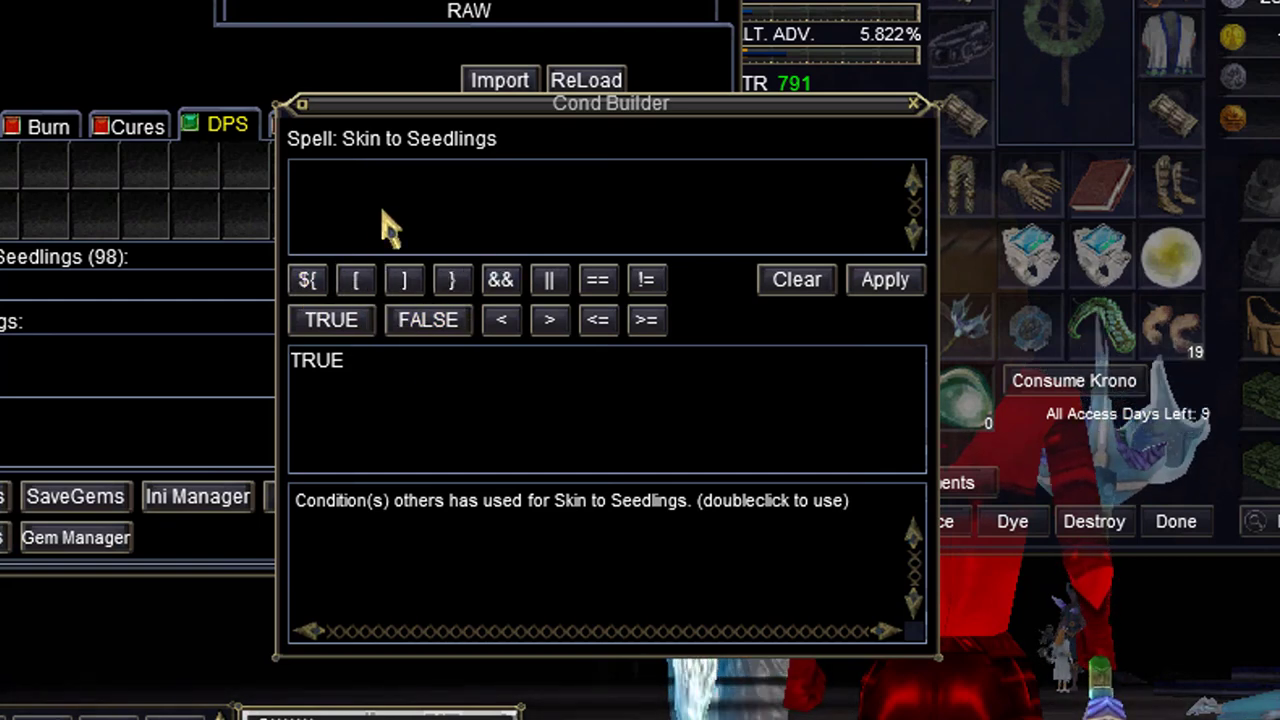
Build the condition ${Me.PctMana} > 40 from the Me data source.
click(414, 226)
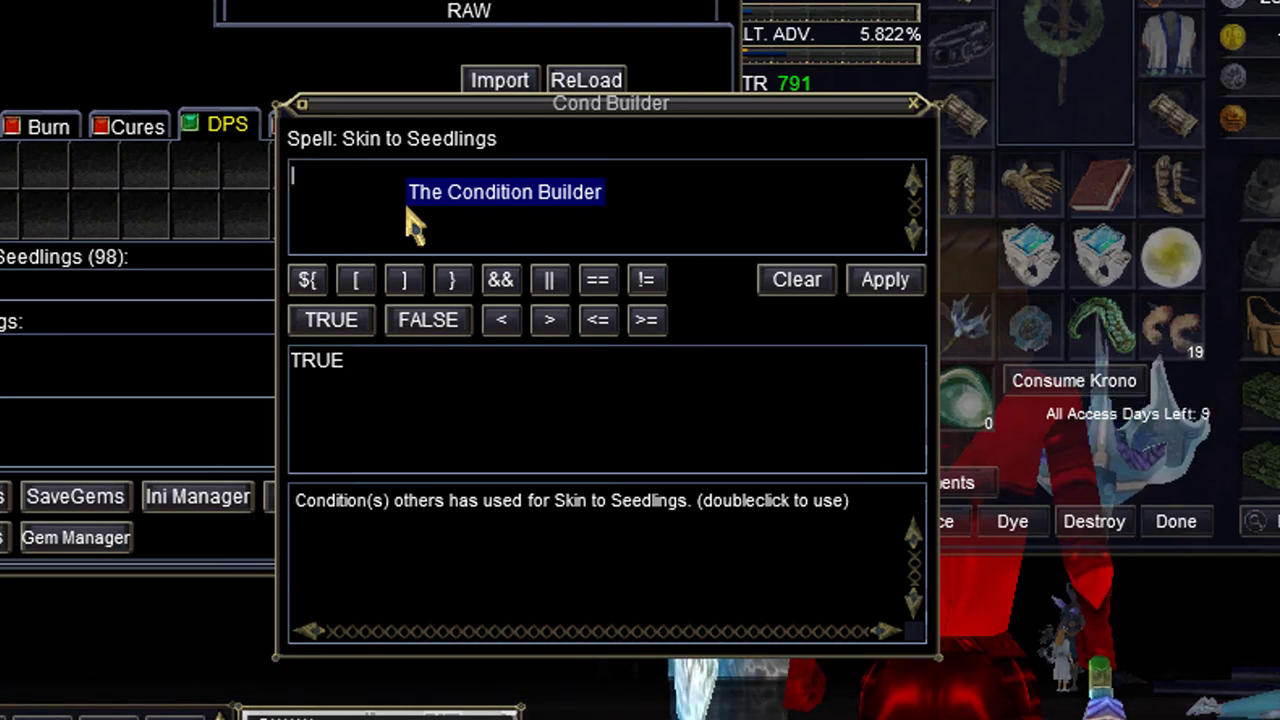
right_click(351, 192)
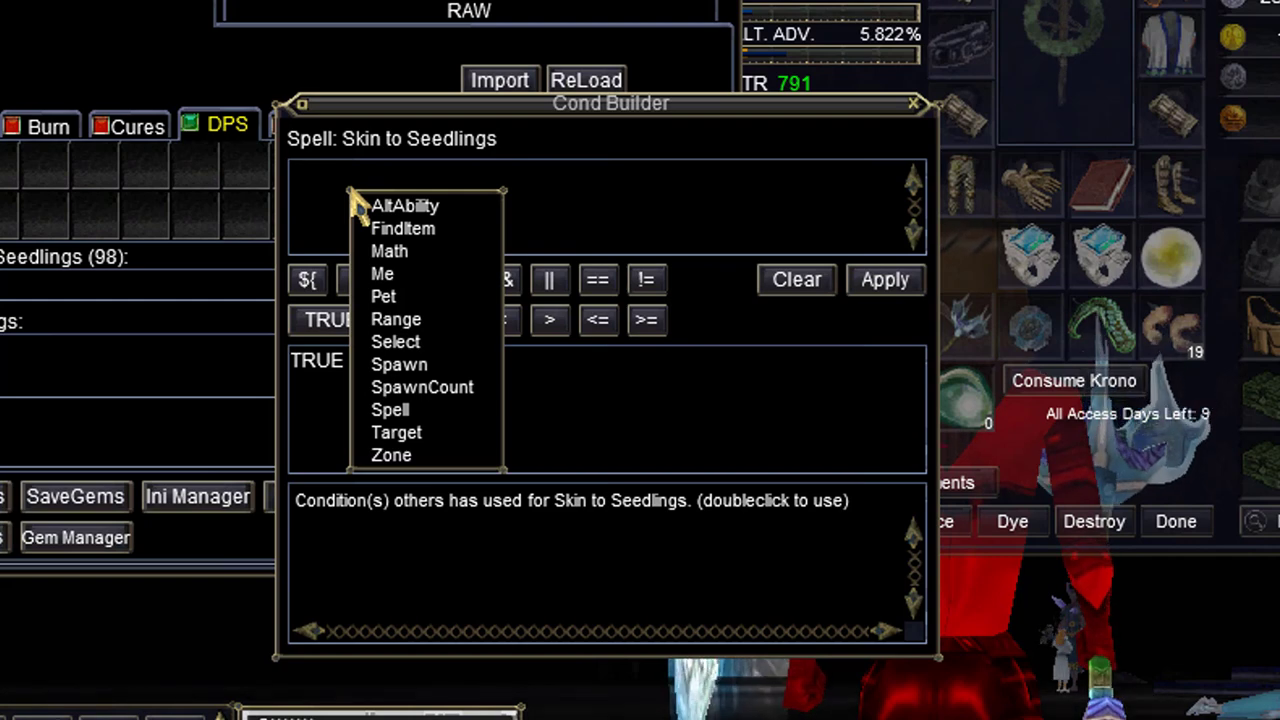
click(390, 276)
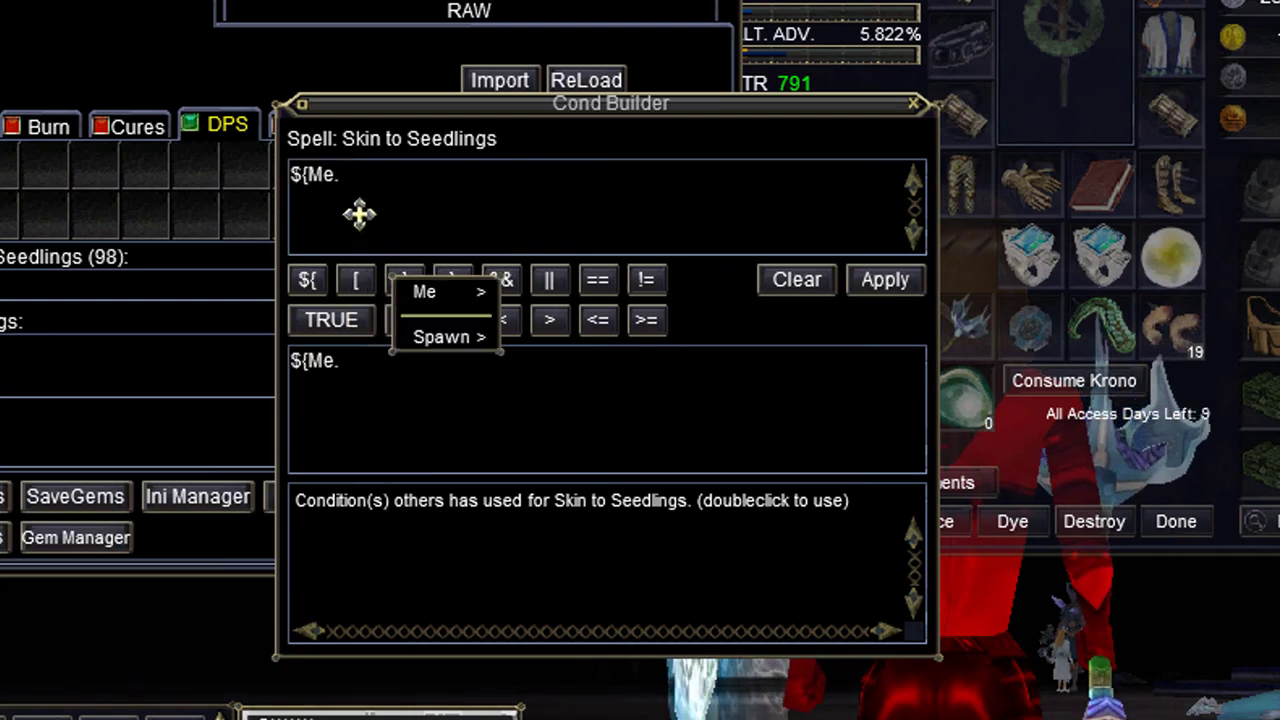
mouse_move(448, 295)
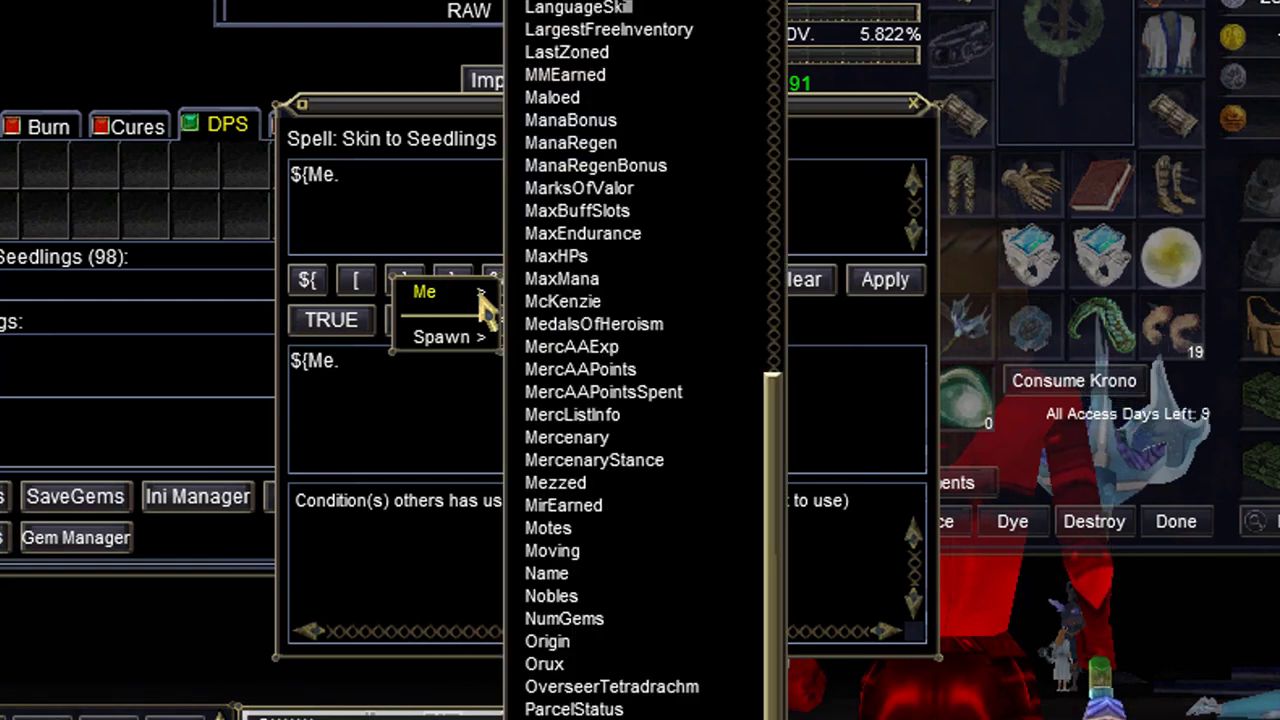
scroll(640, 385, down, 5)
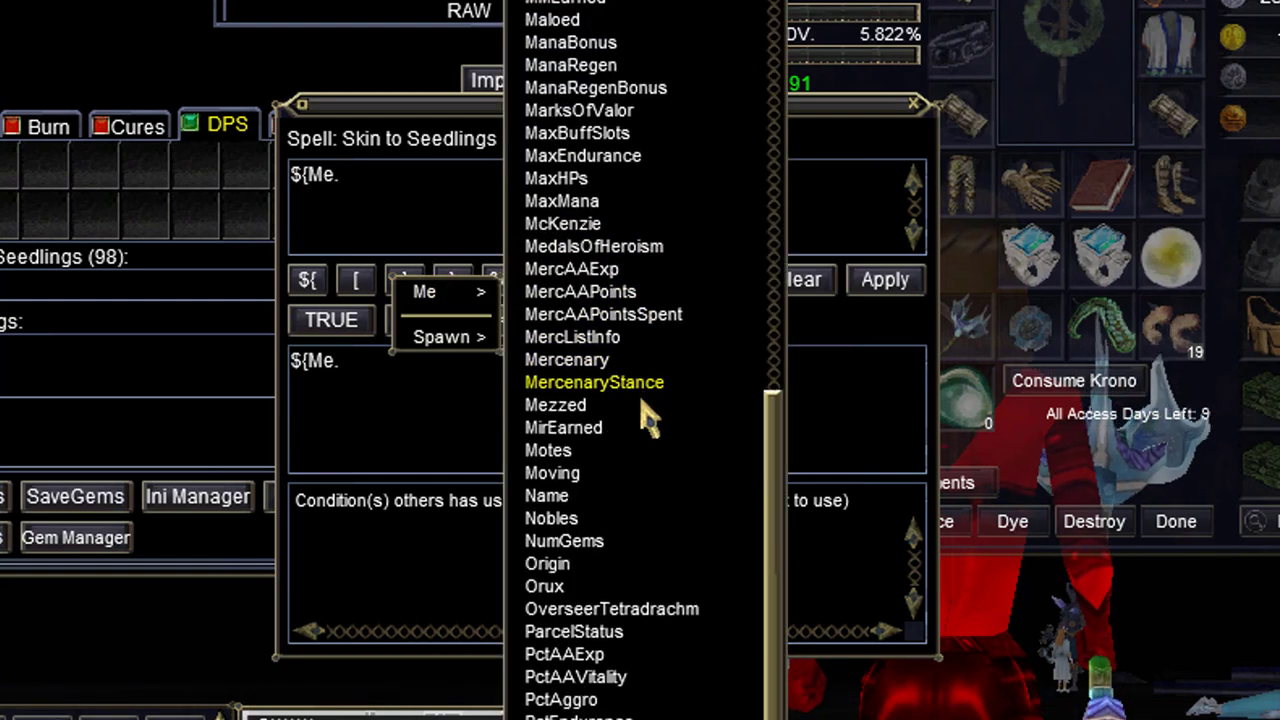
scroll(672, 70, up, 13)
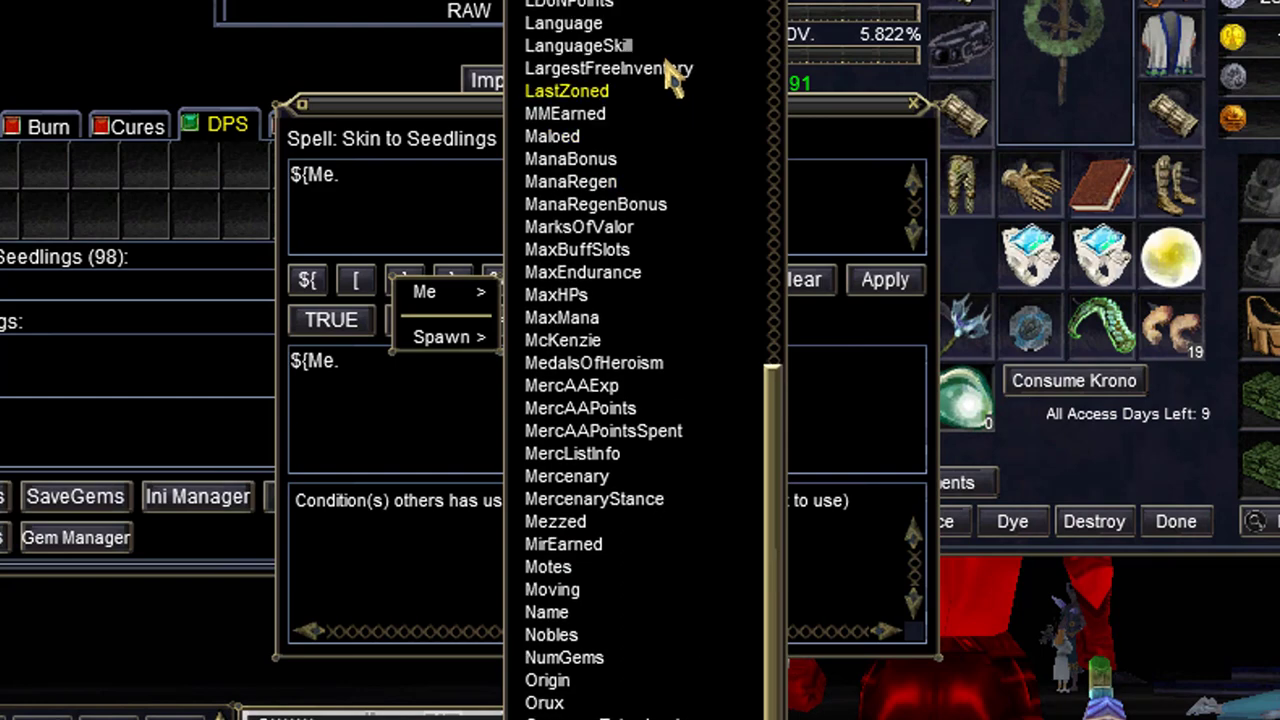
scroll(672, 70, down, 13)
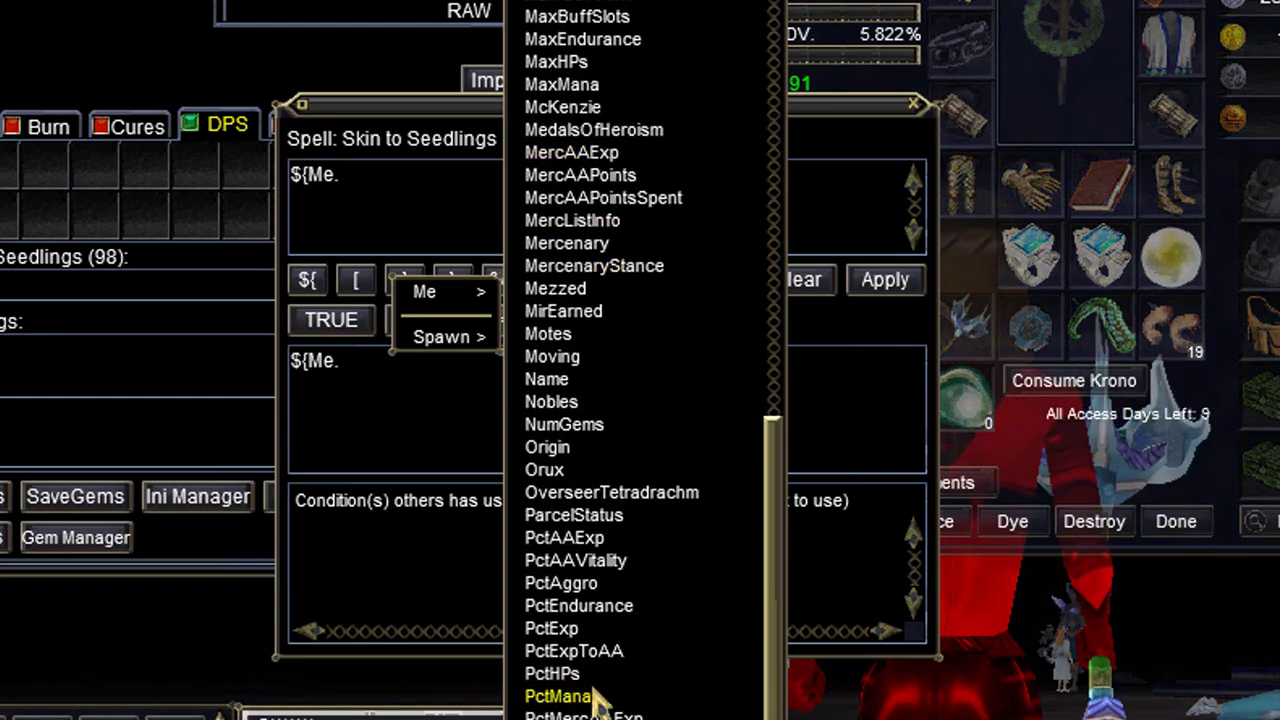
click(560, 696)
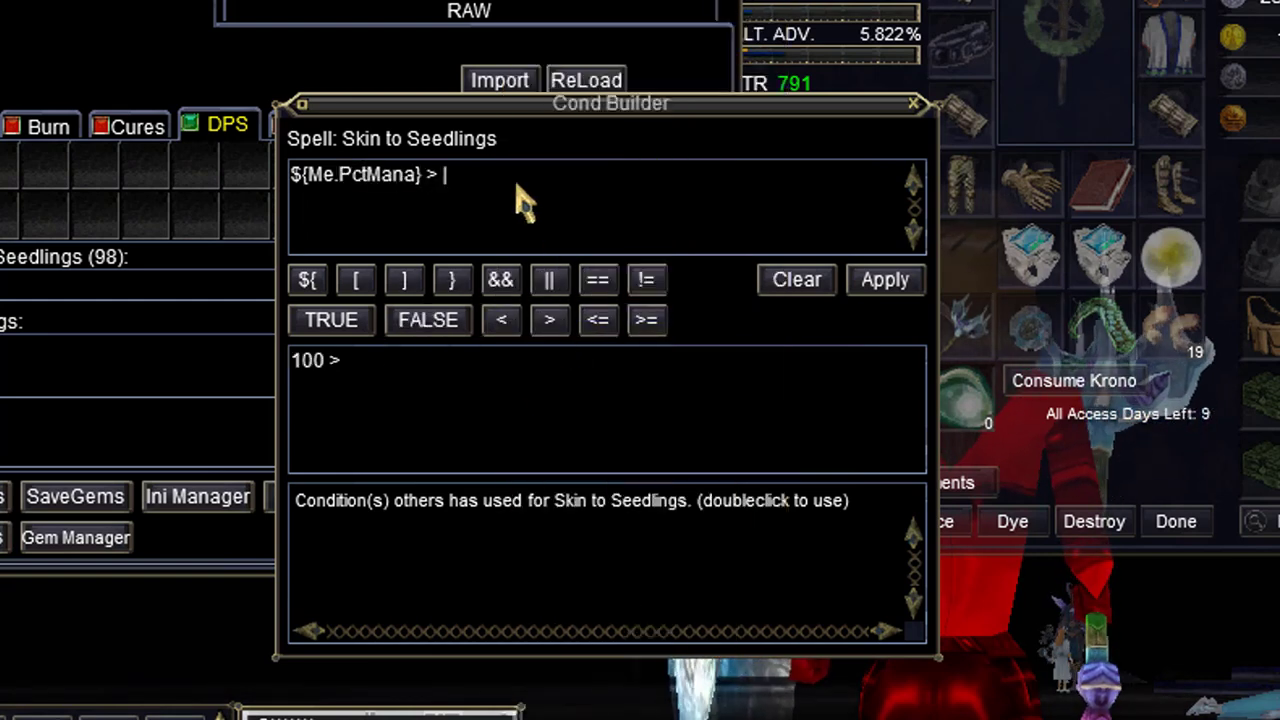
text(40)
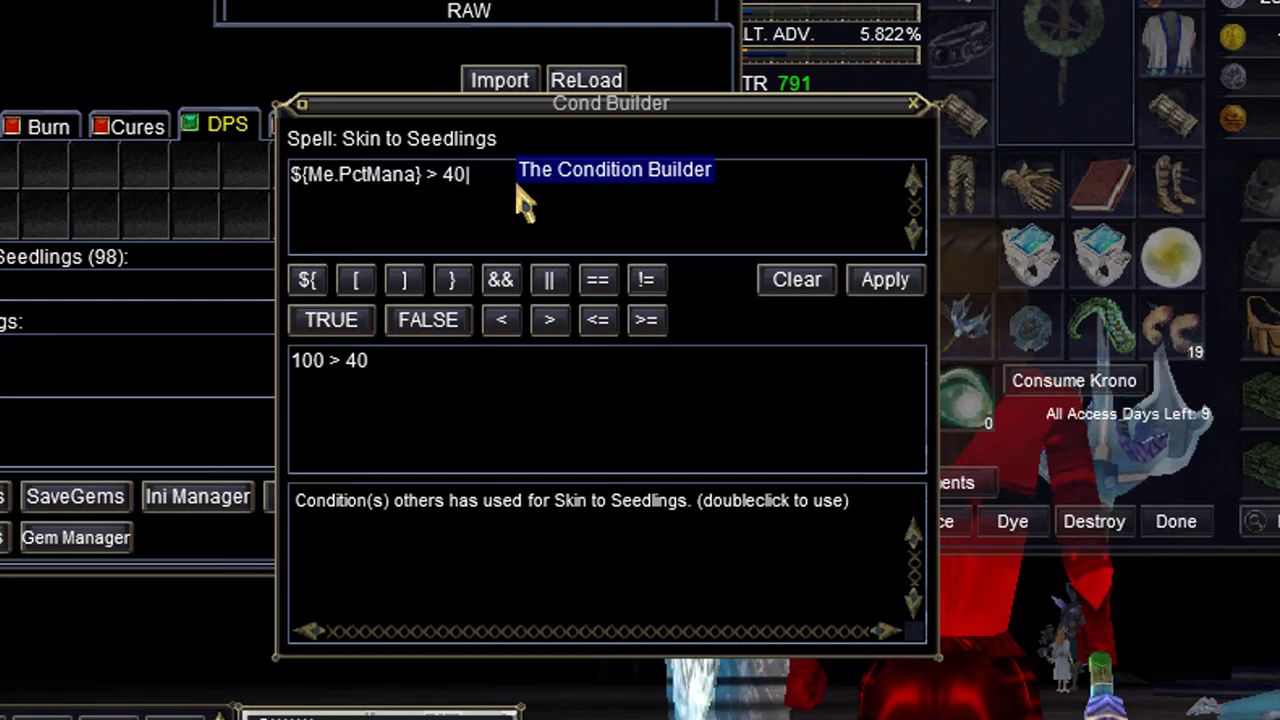